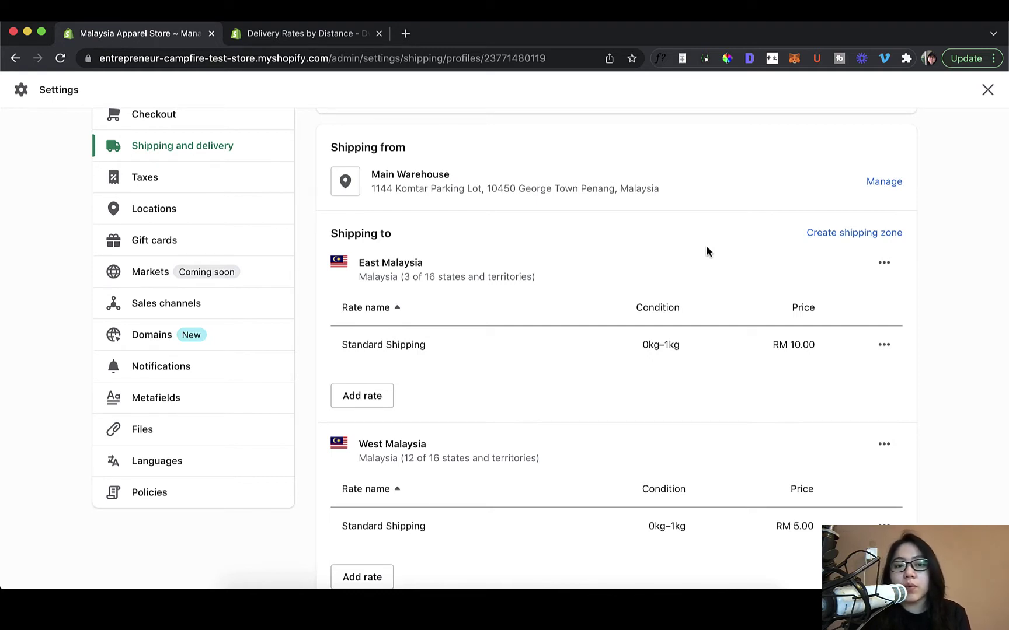
# - Start a new shipping rate for the East Malaysia zone and look at its available conditions
pyautogui.click(369, 406)
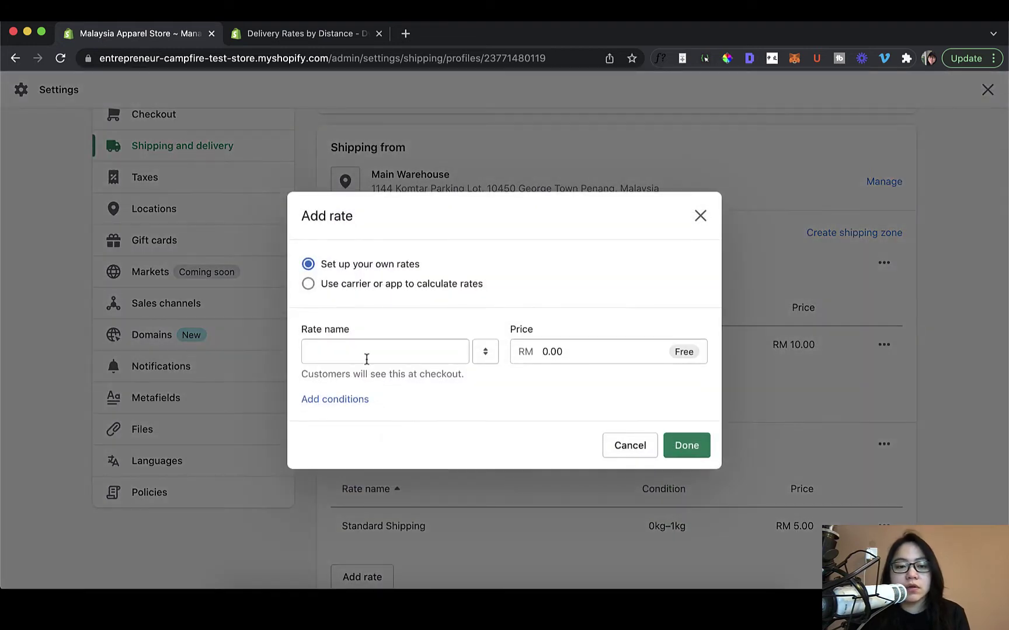
pyautogui.click(356, 396)
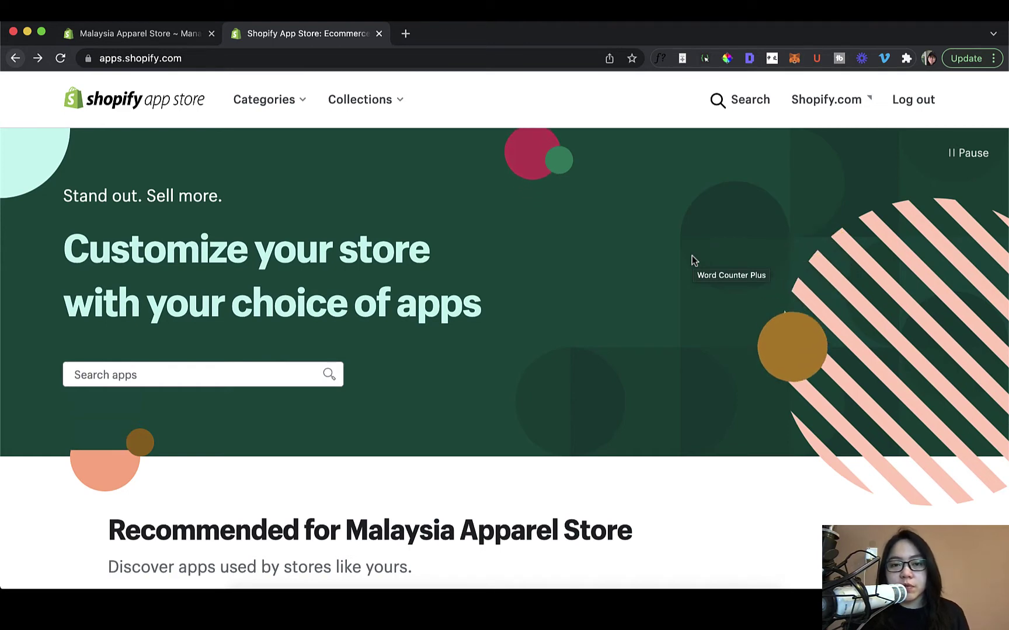
# - Search the Shopify App Store for "zapiet" and open the Delivery Rates by Distance listing
pyautogui.click(297, 376)
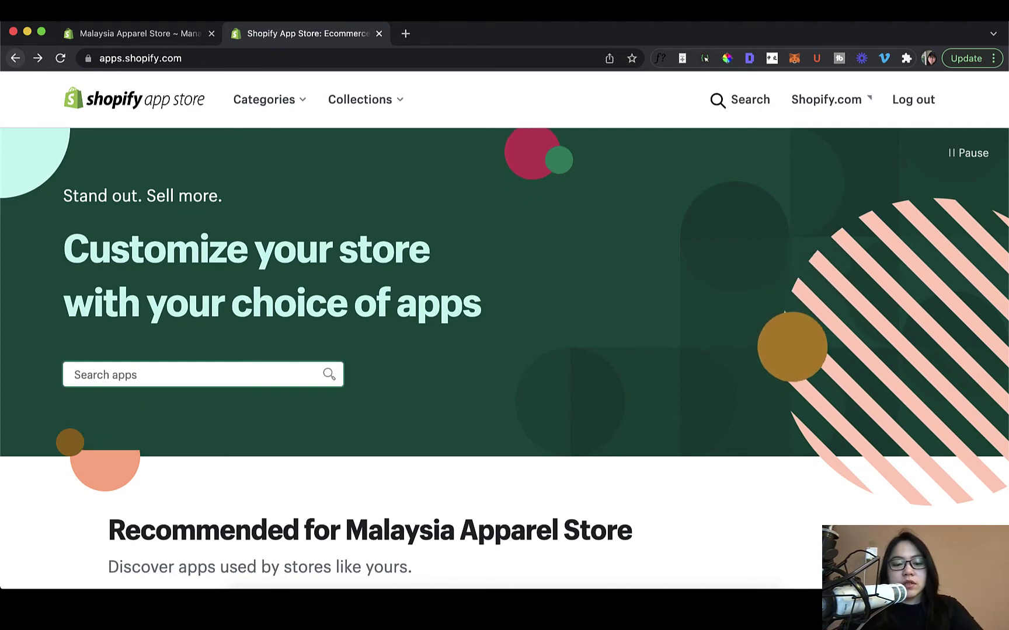
pyautogui.write('zapiet')
pyautogui.press('Return')
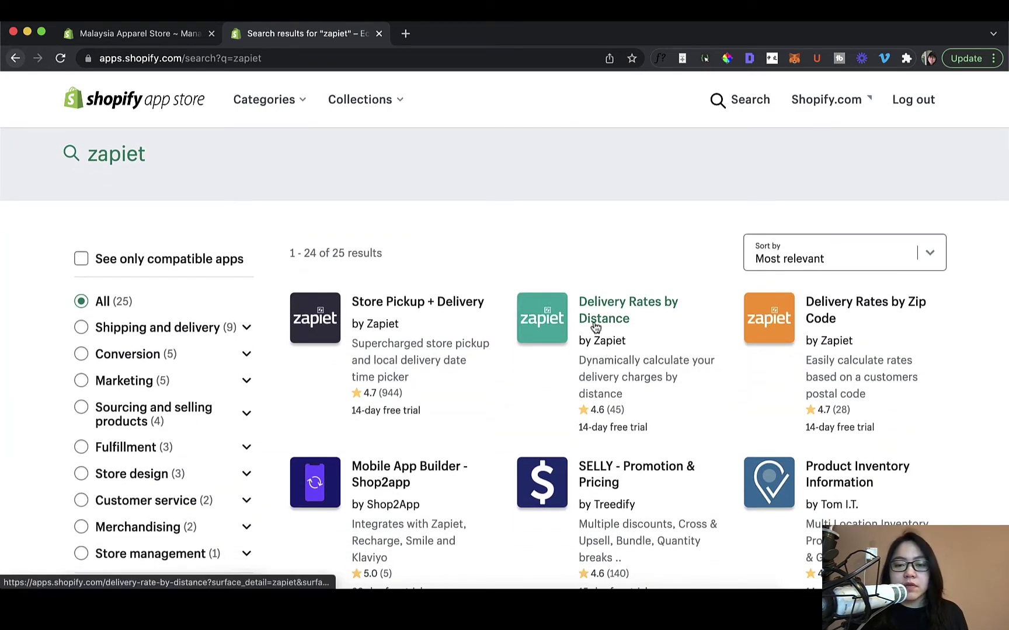
pyautogui.click(595, 328)
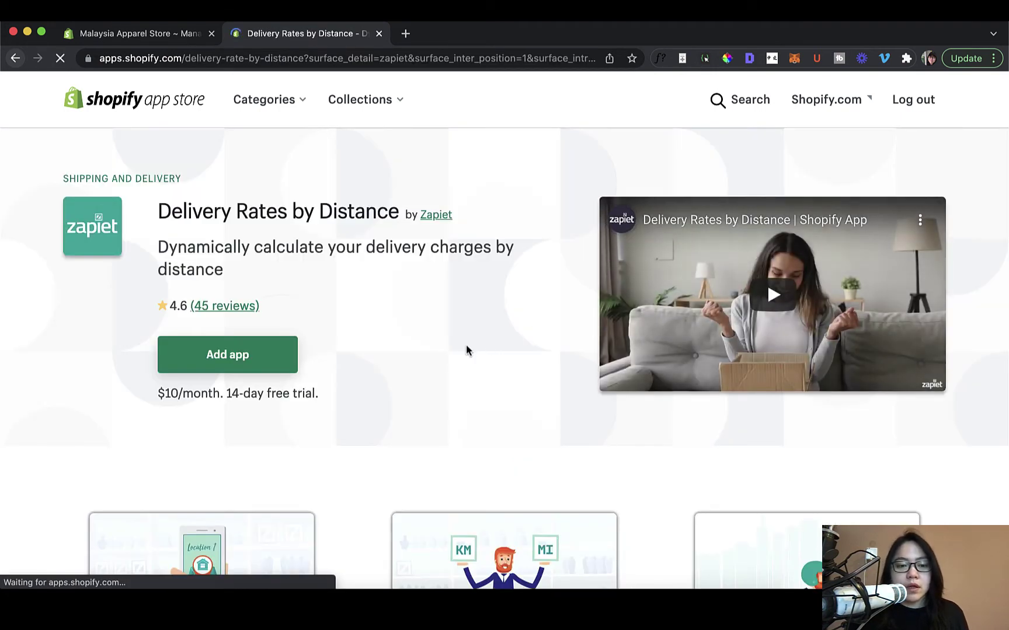
# - Add the Delivery Rates by Distance app to the store, install it and approve its subscription
pyautogui.click(228, 355)
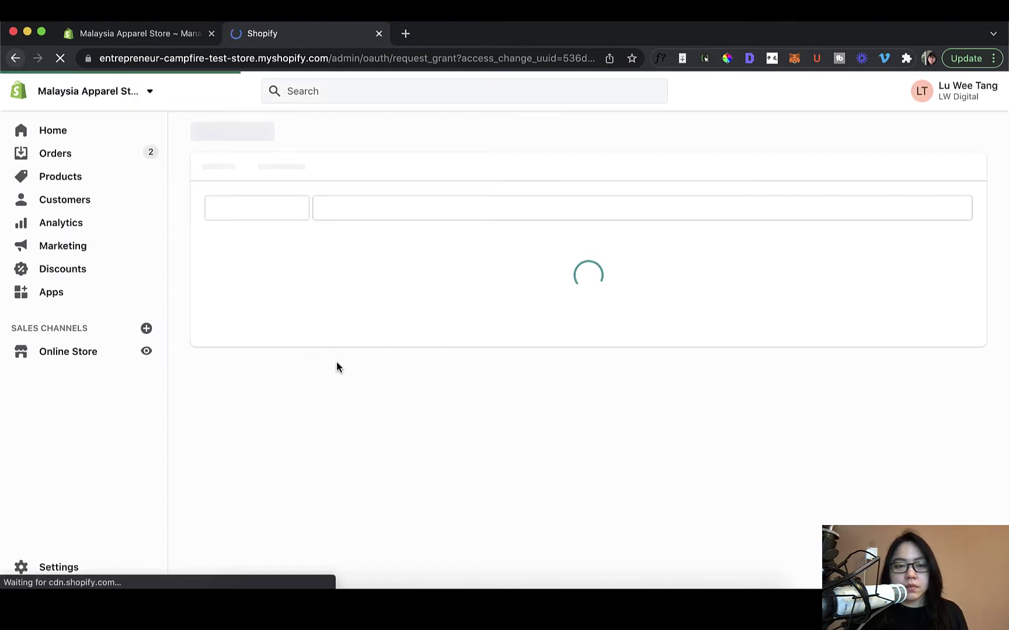
pyautogui.click(813, 521)
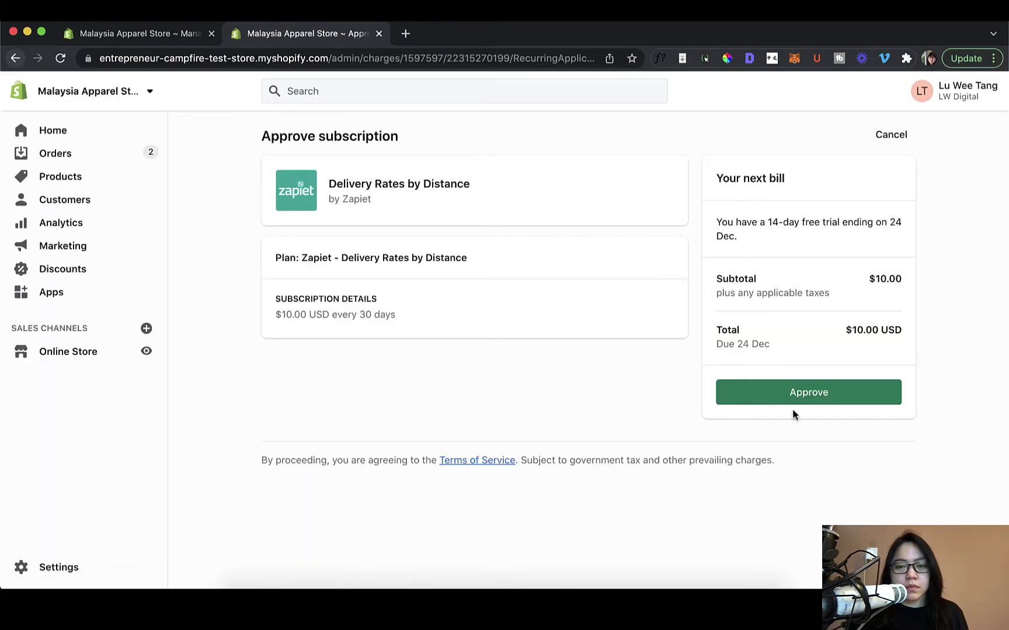
pyautogui.click(792, 409)
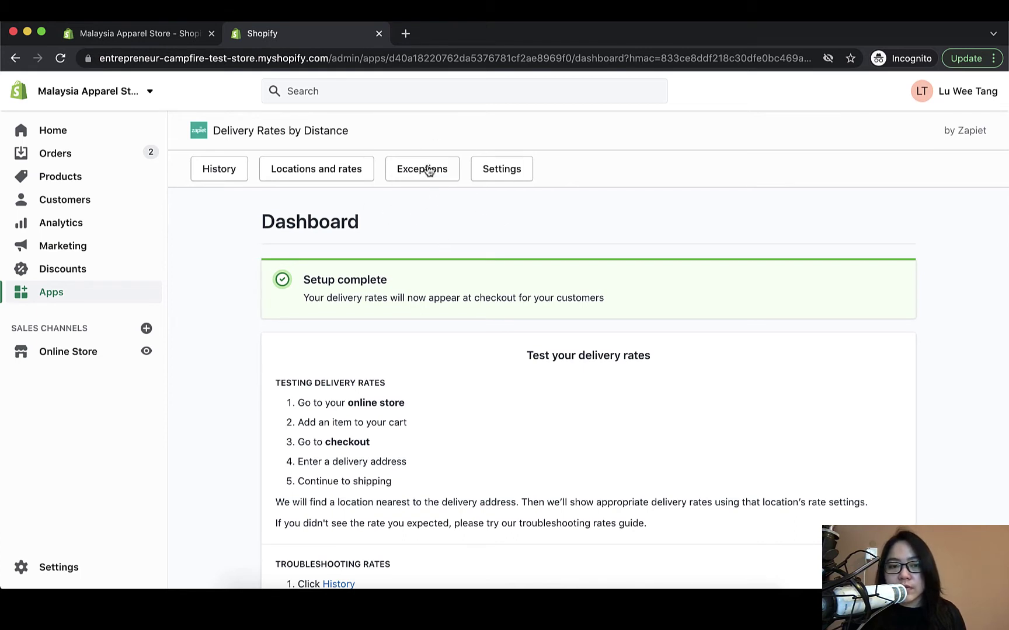
# - Open the Warehouse 1 location in Delivery Rates by Distance and review its address and delivery rates
pyautogui.click(345, 179)
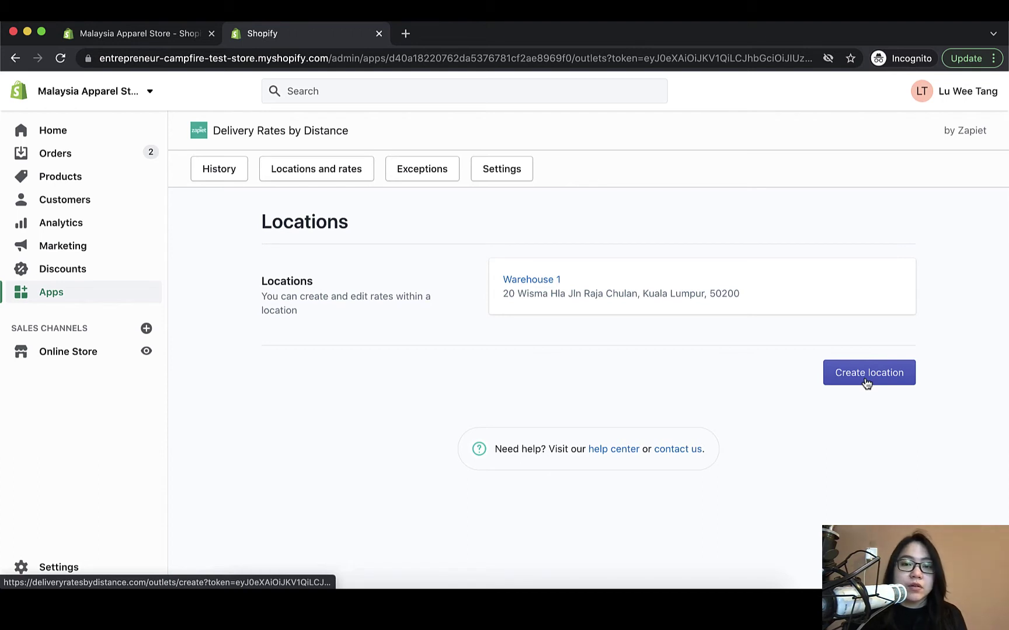
pyautogui.click(546, 282)
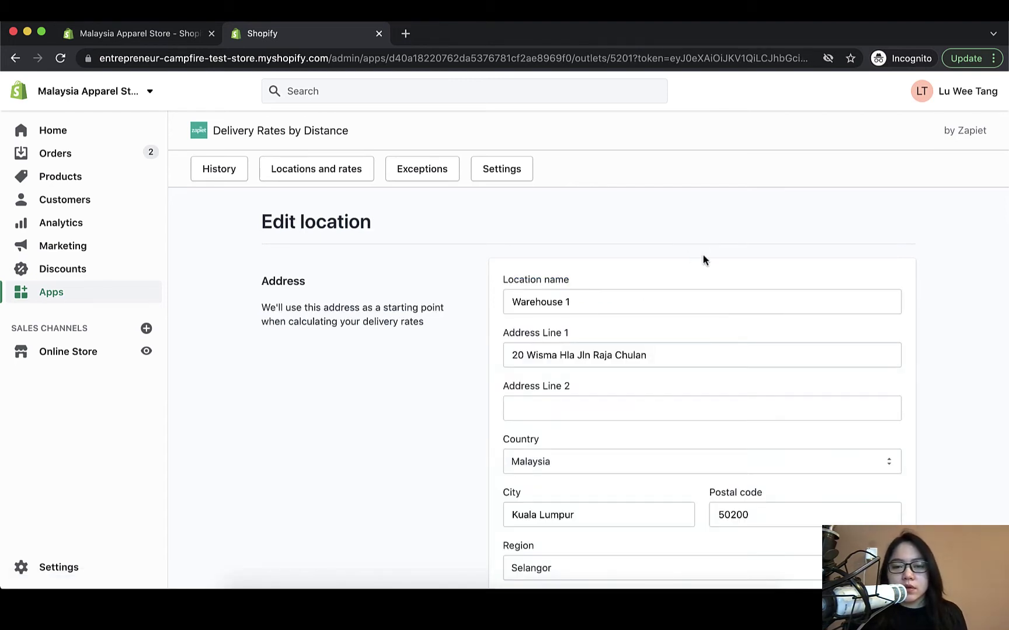
pyautogui.scroll(-2, 702, 260)
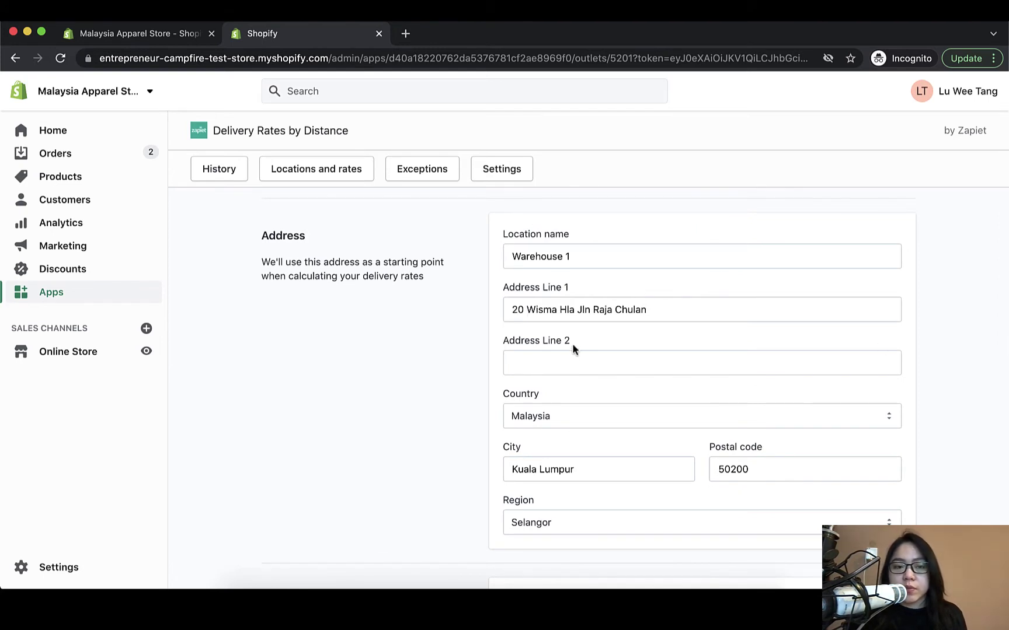
pyautogui.scroll(-2, 572, 345)
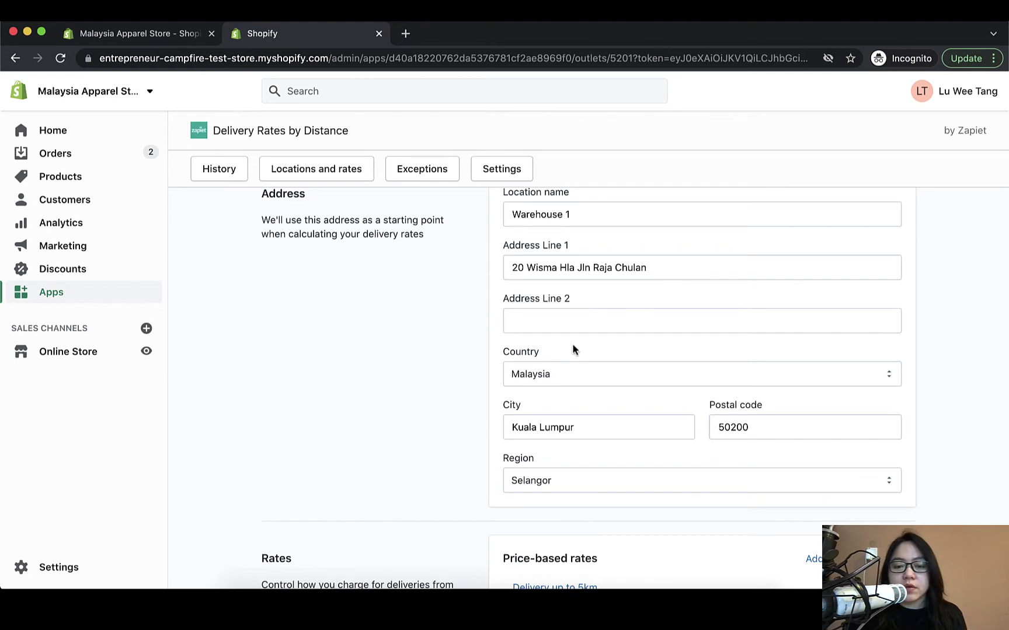
pyautogui.scroll(-5, 572, 346)
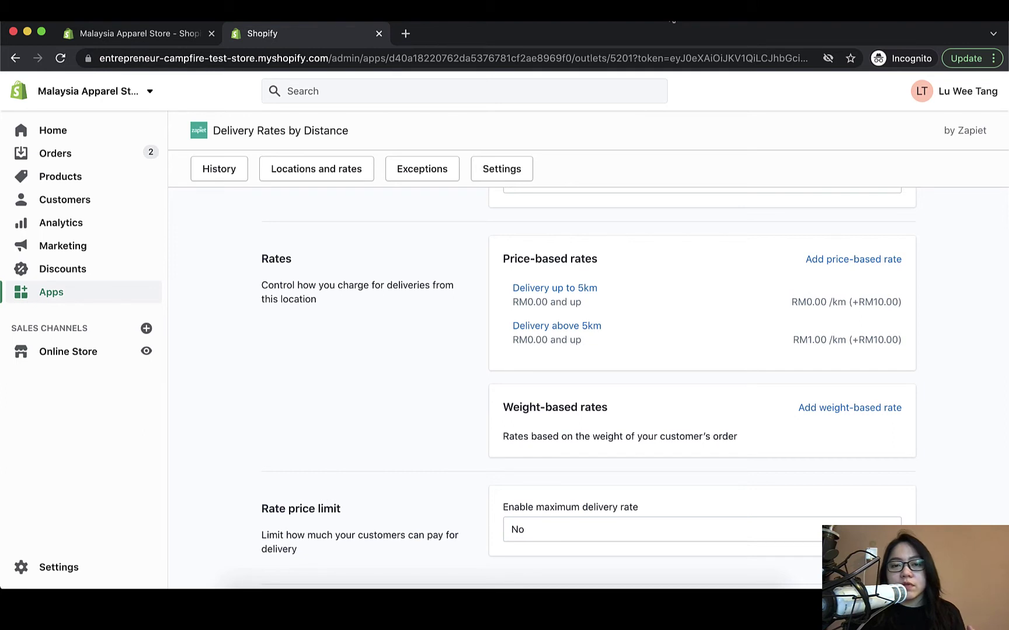
# - Open the "Delivery up to 5km" price-based rate and review its name and general settings
pyautogui.click(681, 289)
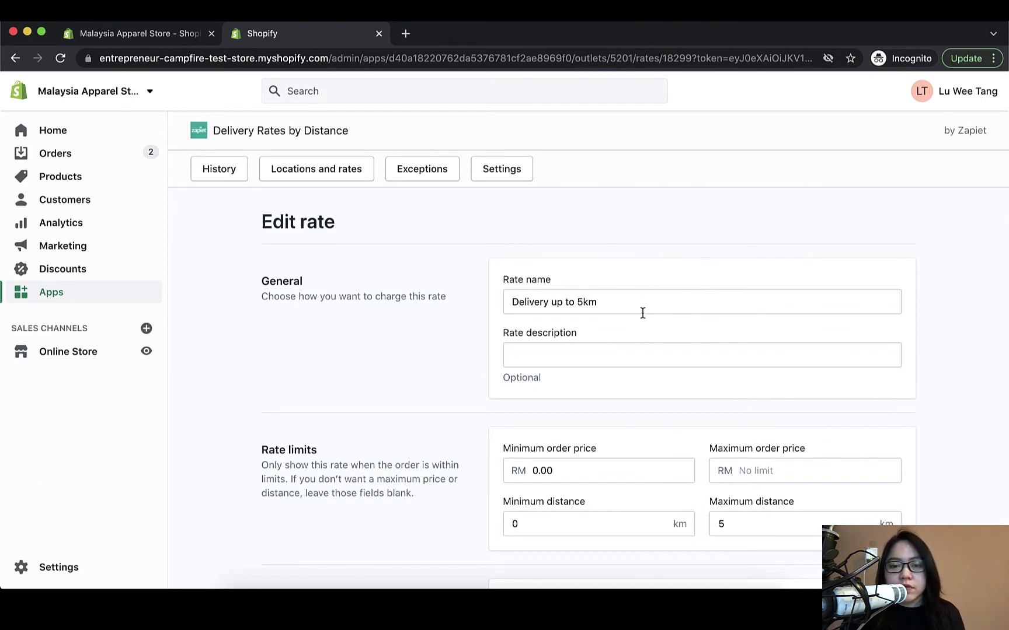
pyautogui.scroll(-1, 642, 314)
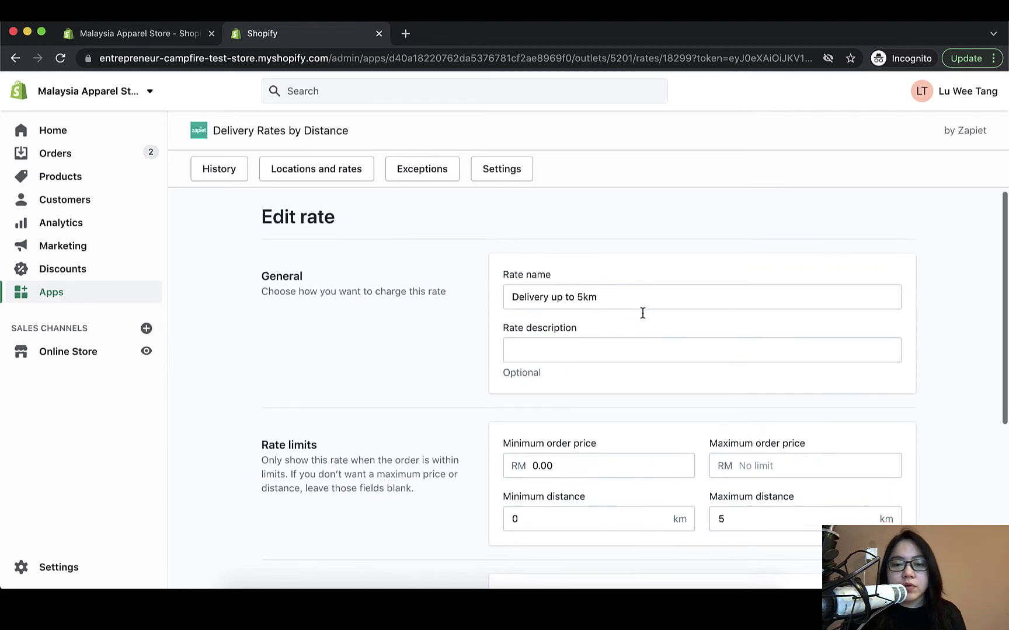
pyautogui.click(638, 290)
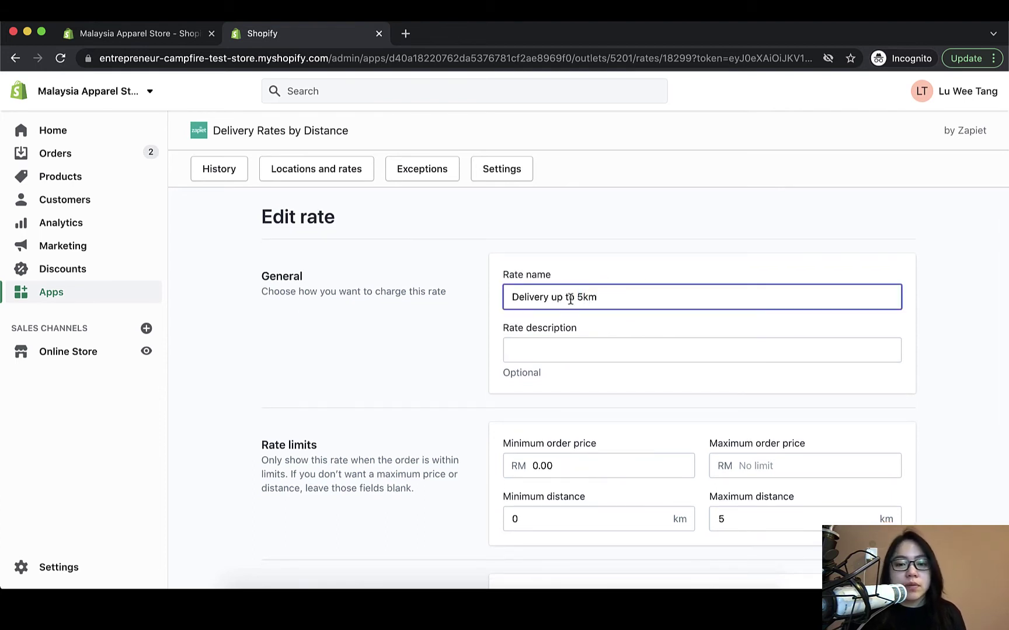
pyautogui.moveTo(578, 298); pyautogui.dragTo(596, 296)
pyautogui.click(595, 297)
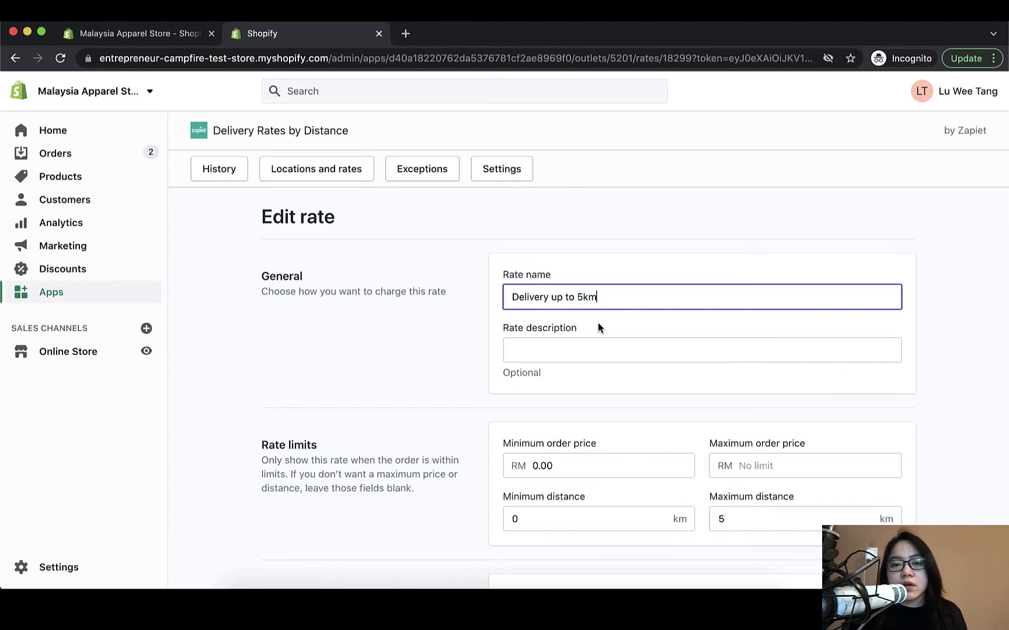
pyautogui.scroll(-3, 663, 357)
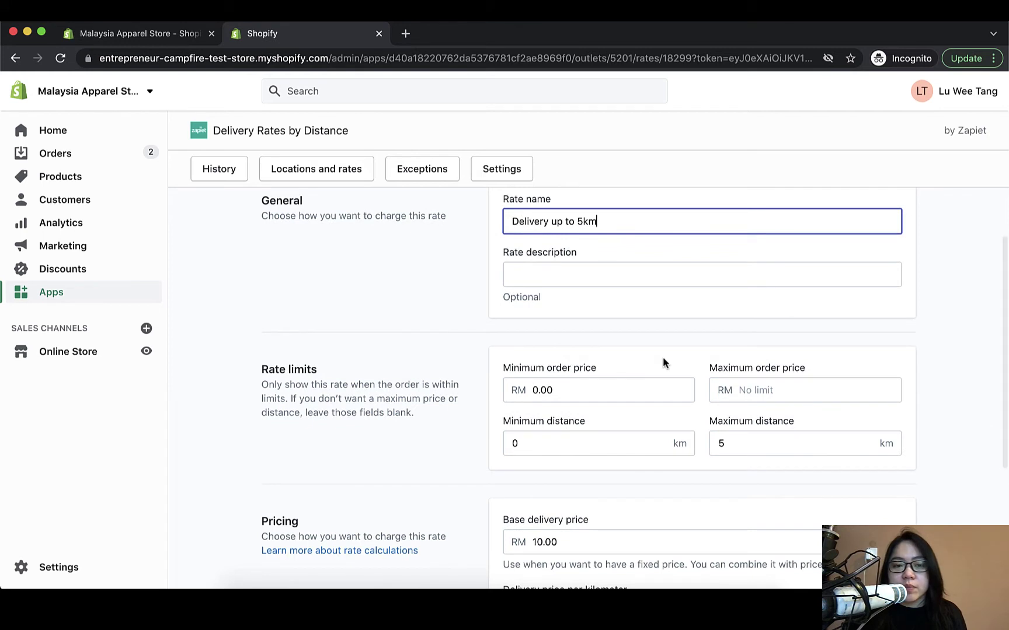
pyautogui.scroll(-3, 669, 368)
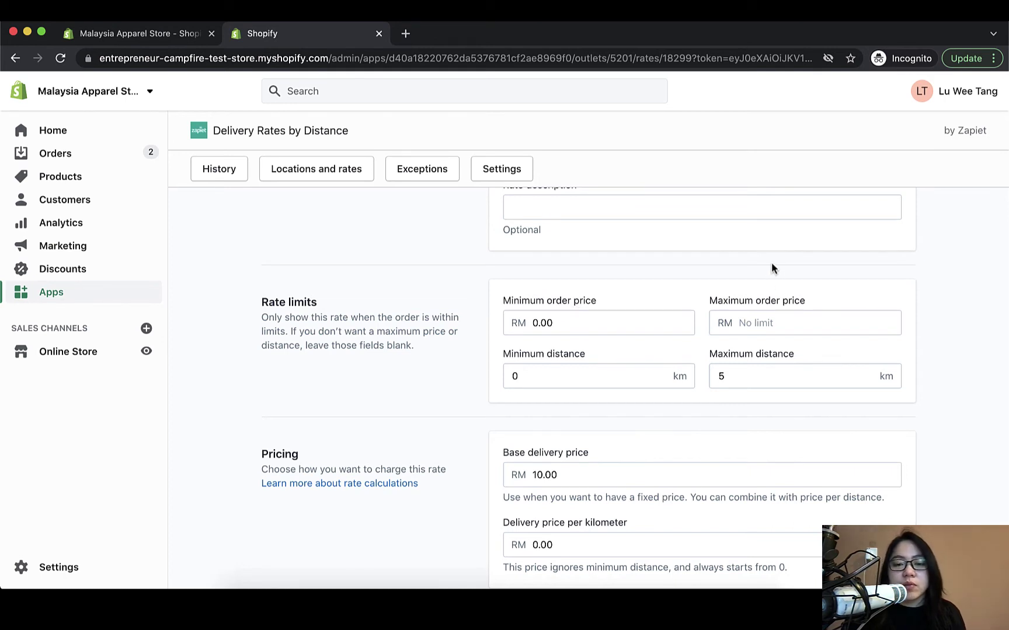
# - Examine the minimum and maximum order price limits of the "Delivery up to 5km" rate
pyautogui.click(582, 323)
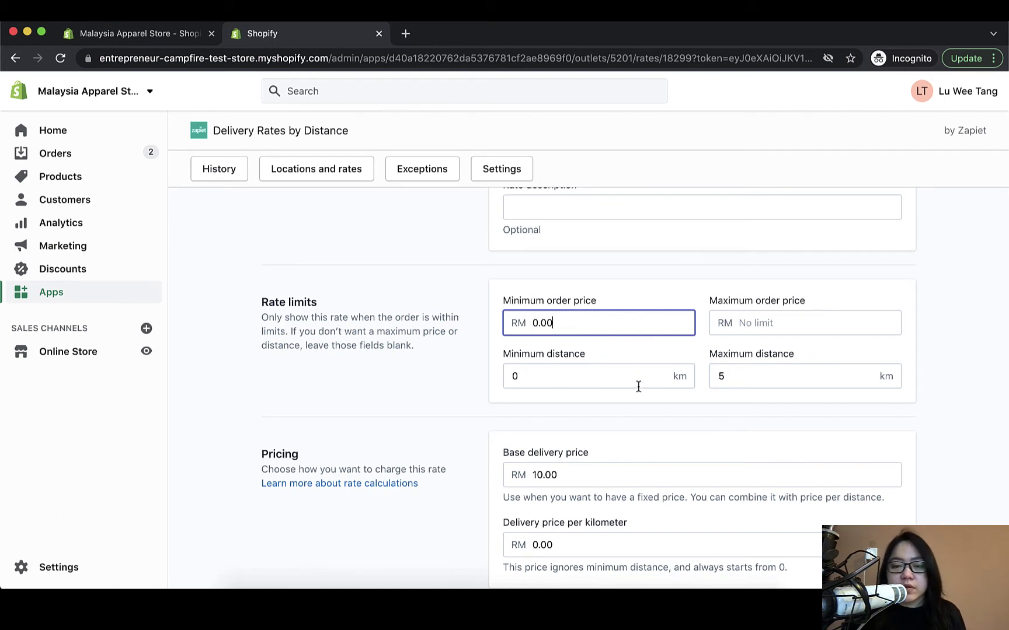
pyautogui.scroll(-1, 631, 428)
pyautogui.click(571, 326)
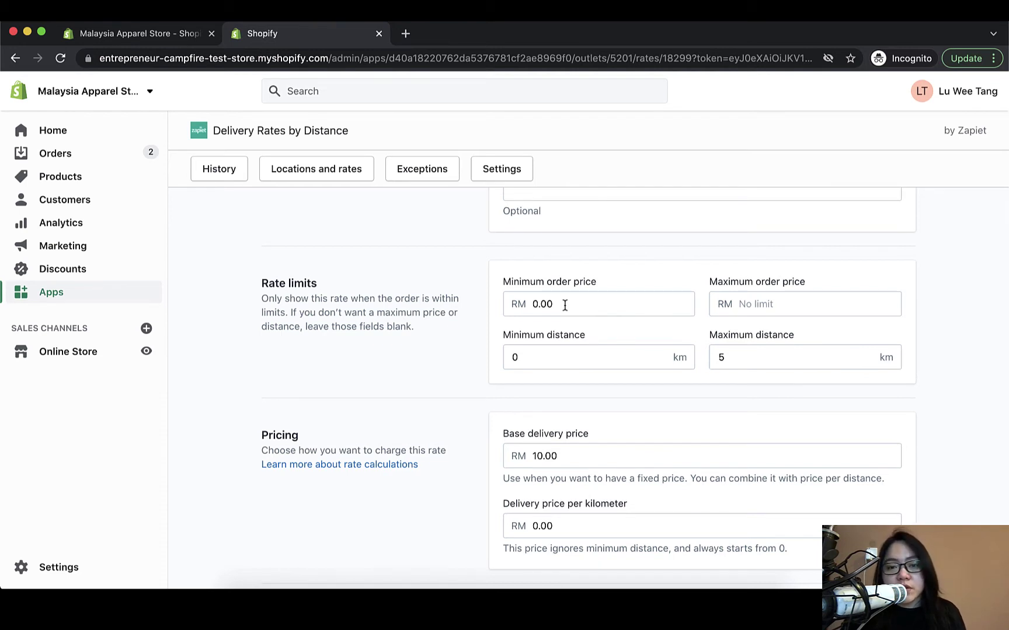
pyautogui.click(532, 305)
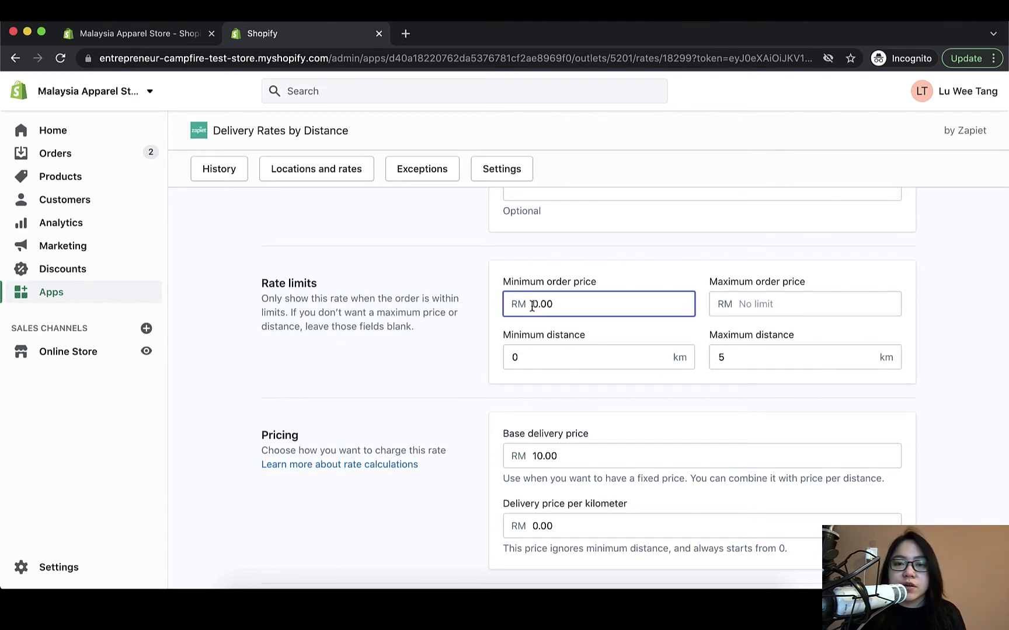
pyautogui.press('BackSpace')
pyautogui.scroll(-2, 579, 345)
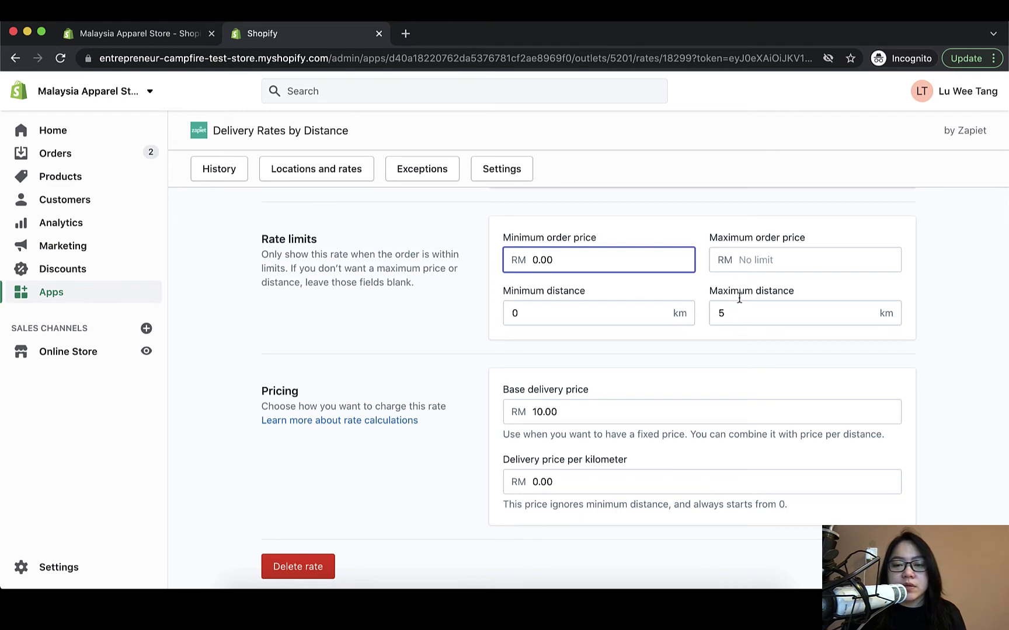
# - Check the rate's minimum and maximum distance limits against its rate name
pyautogui.click(516, 315)
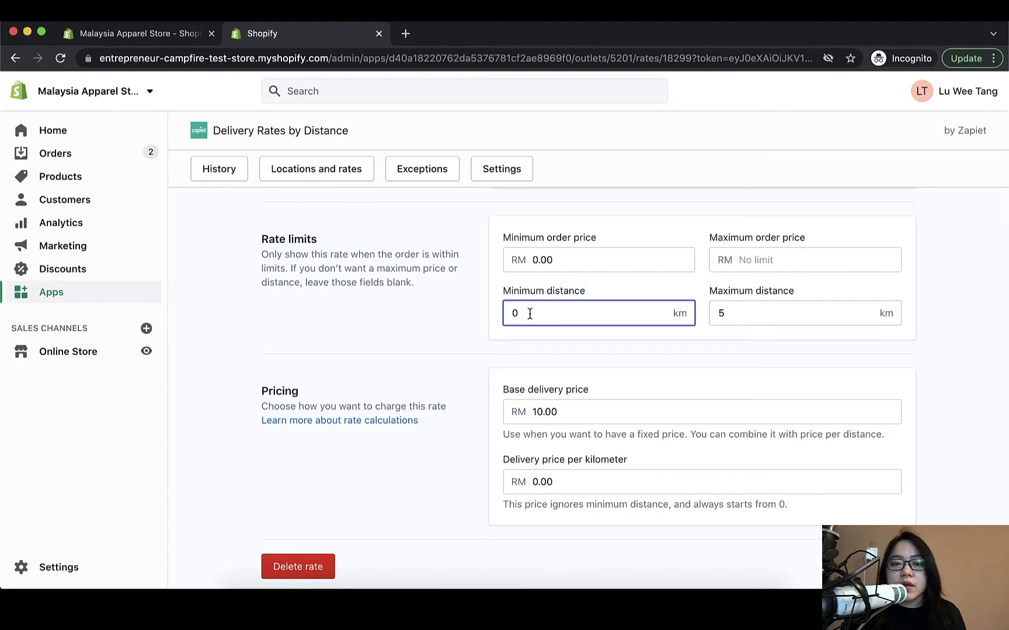
pyautogui.scroll(5, 529, 314)
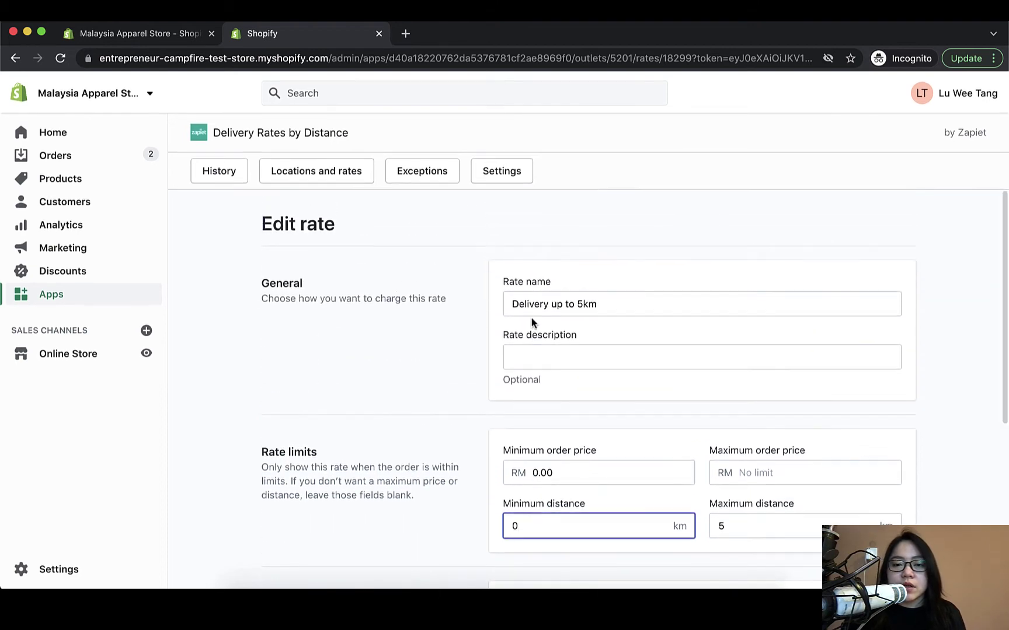
pyautogui.scroll(-5, 531, 316)
pyautogui.scroll(1, 530, 316)
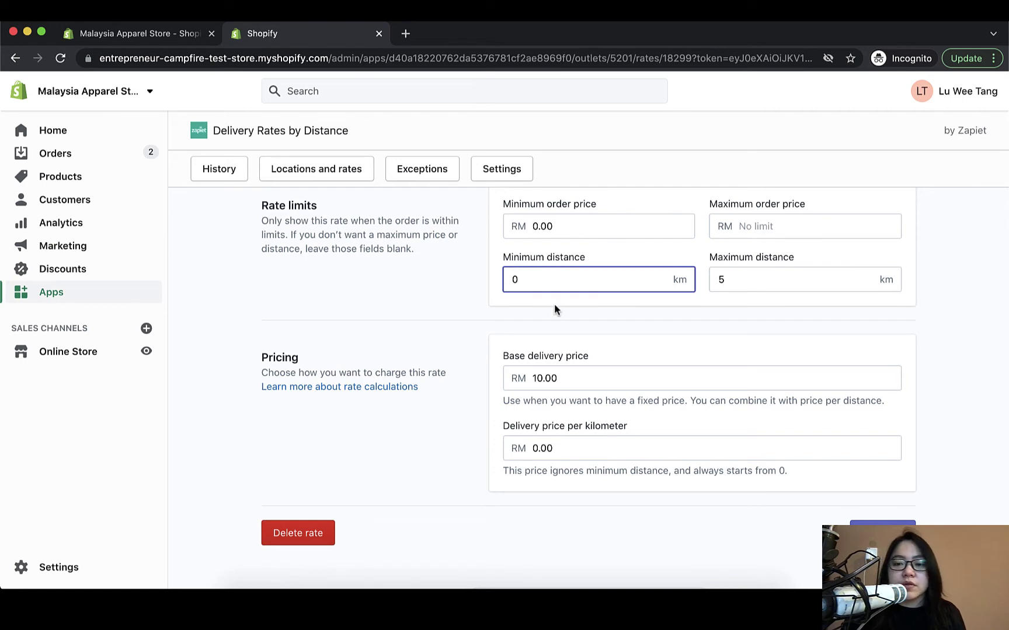
pyautogui.click(718, 279)
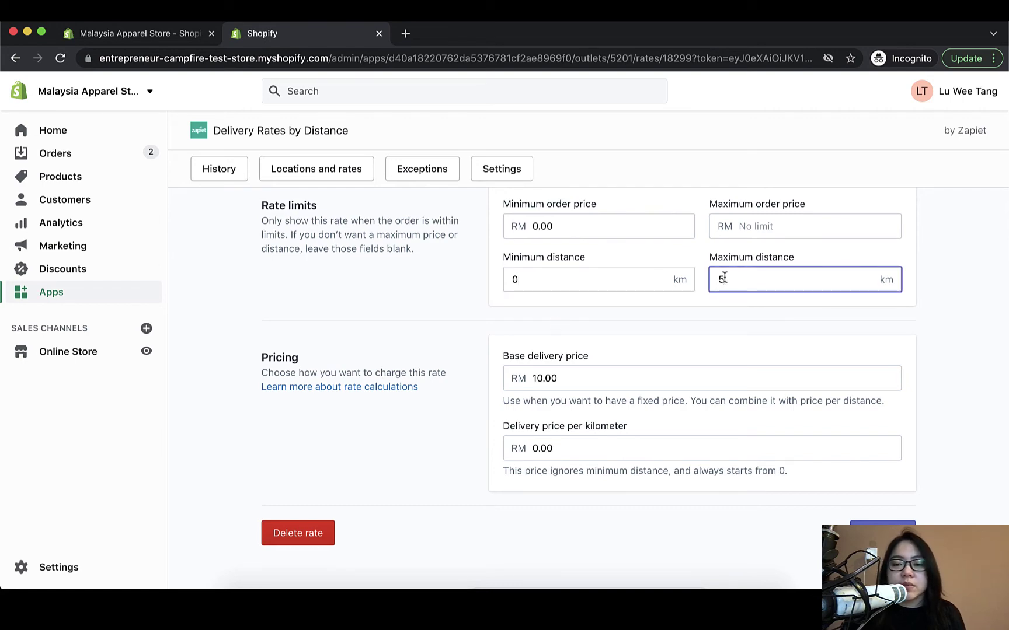
pyautogui.scroll(4, 718, 293)
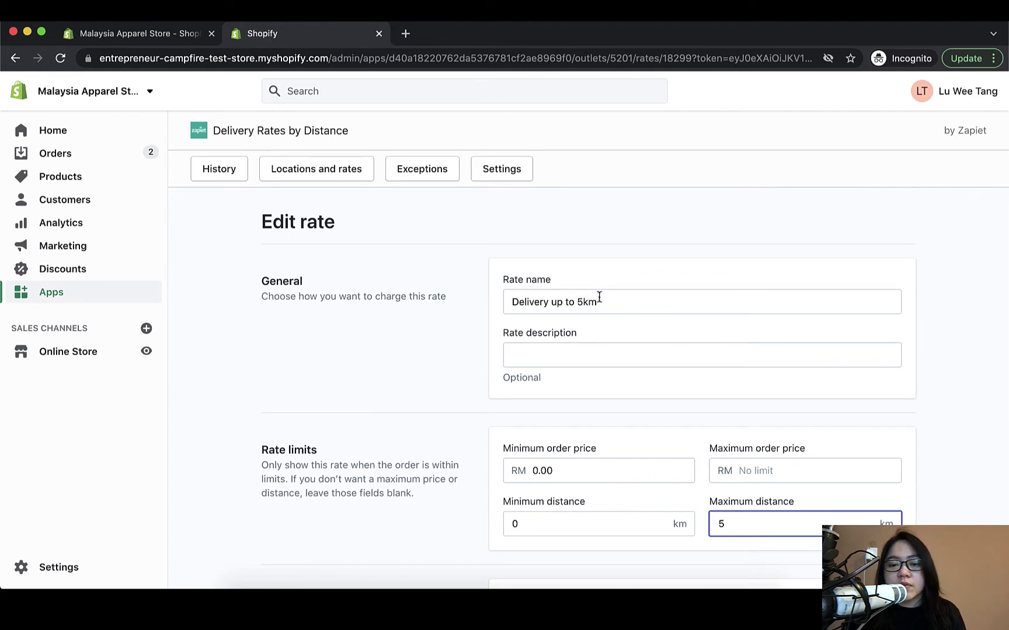
pyautogui.scroll(-4, 627, 296)
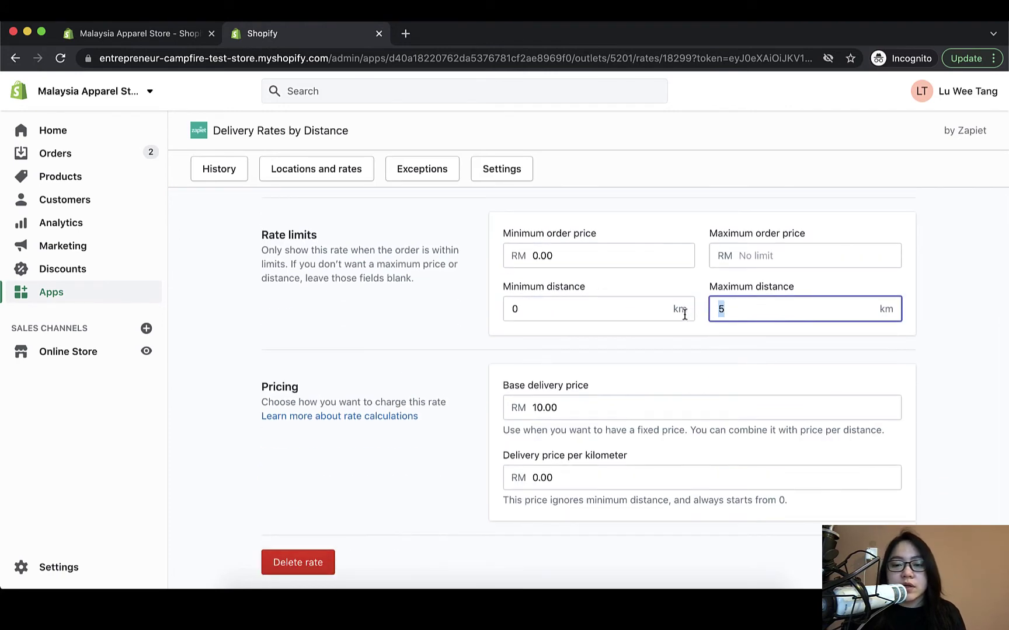
pyautogui.click(704, 309)
pyautogui.scroll(-1, 700, 313)
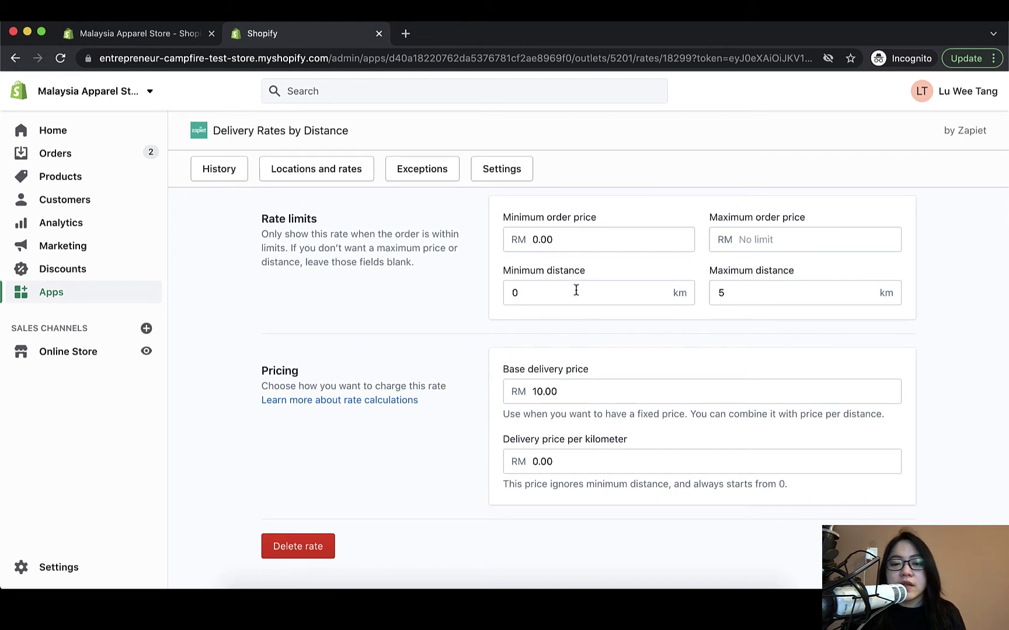
# - Examine the rate's base delivery price and delivery price per kilometer
pyautogui.scroll(-2, 668, 357)
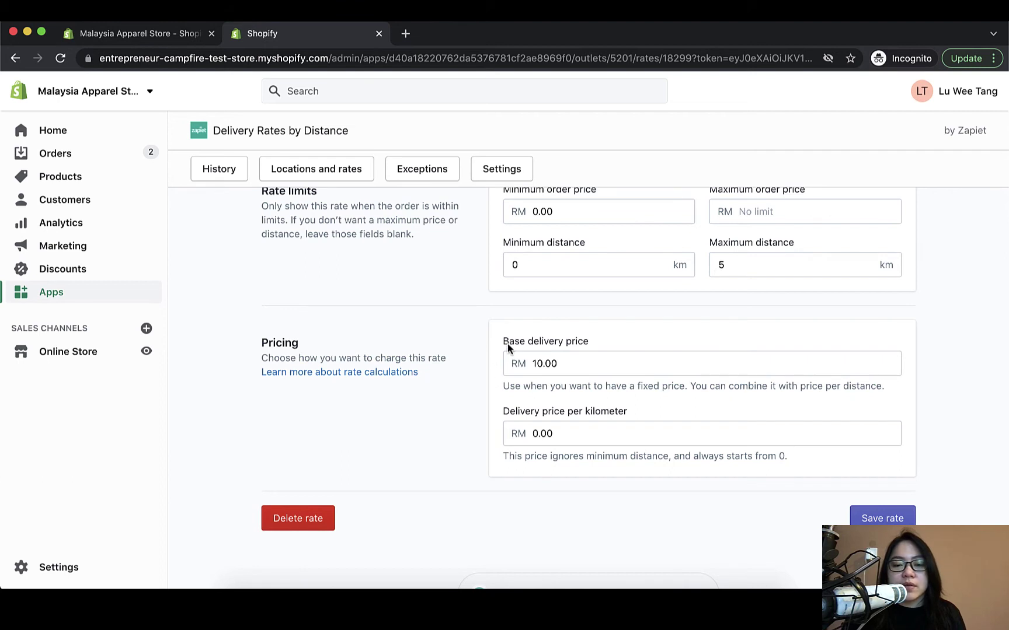
pyautogui.moveTo(529, 363); pyautogui.dragTo(563, 366)
pyautogui.click(530, 367)
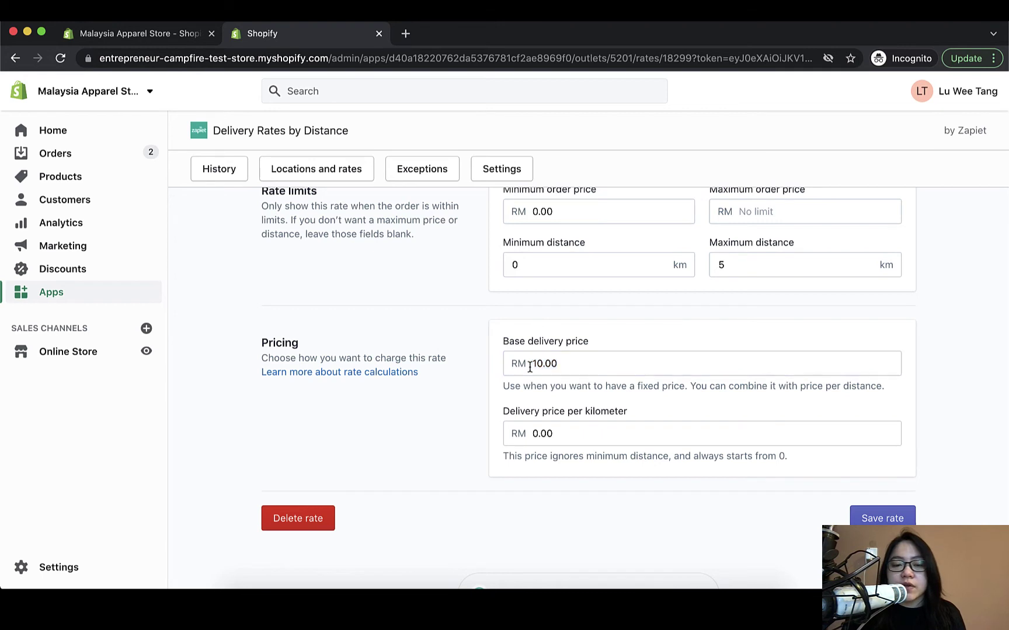
pyautogui.scroll(-1, 569, 416)
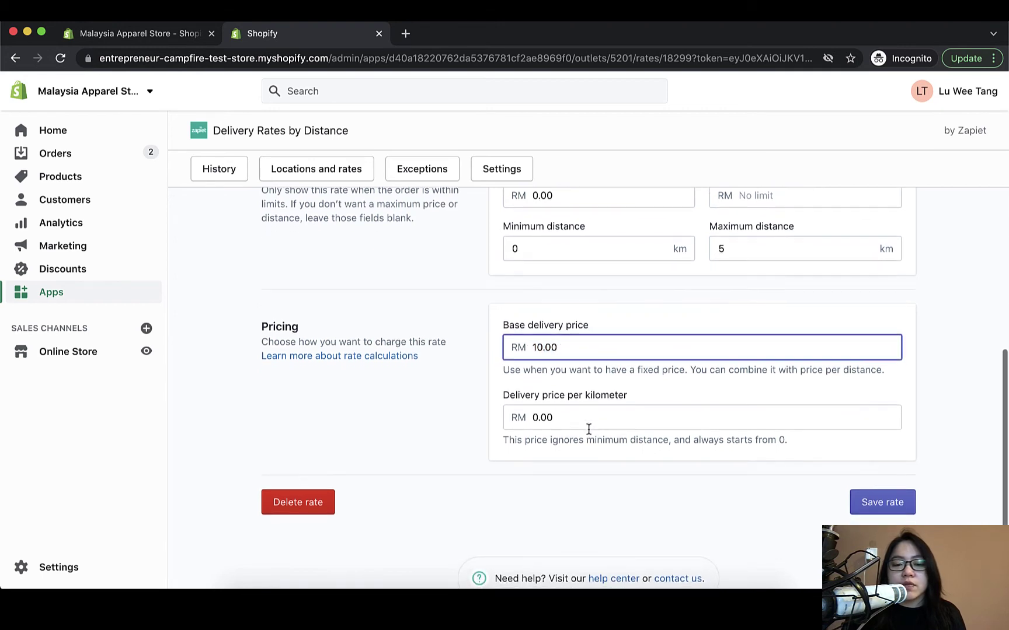
pyautogui.click(592, 413)
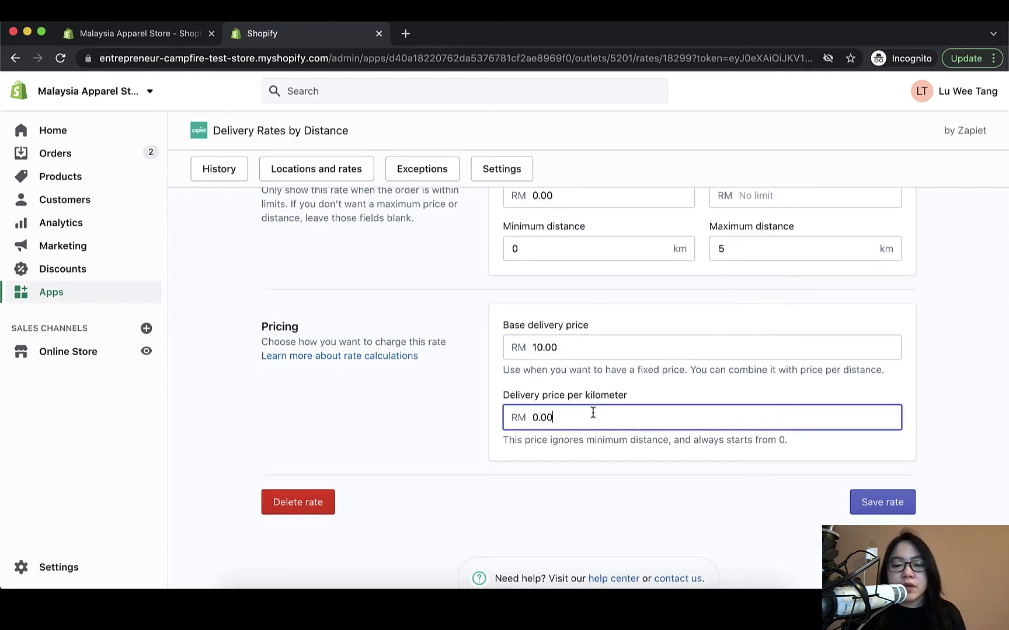
pyautogui.click(577, 343)
pyautogui.click(589, 302)
pyautogui.click(549, 353)
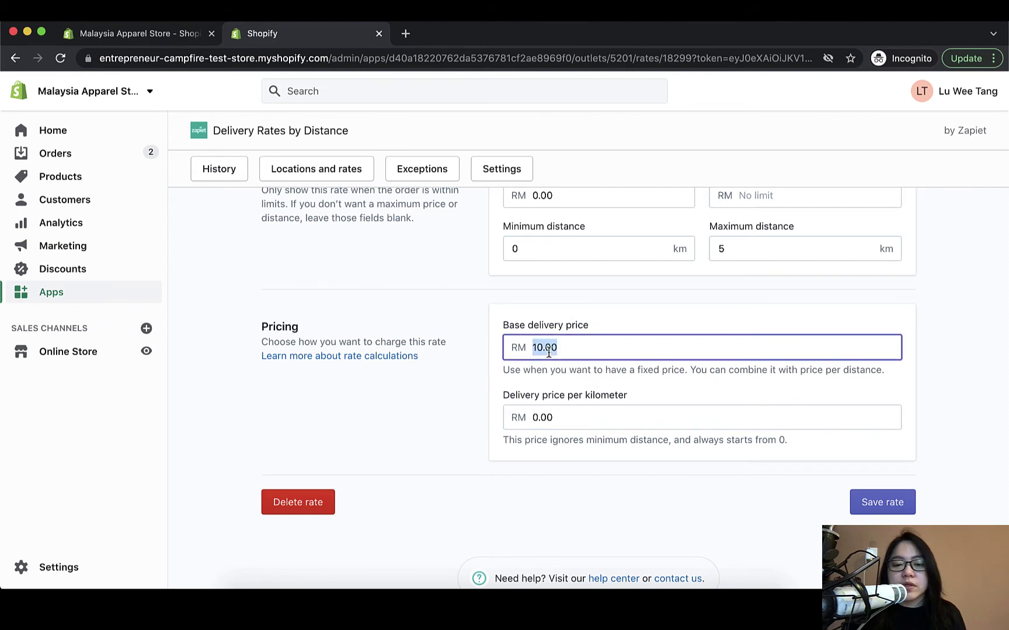
# - Compare the rate's fixed base delivery price with its delivery price per kilometer
pyautogui.click(605, 342)
pyautogui.scroll(-1, 607, 389)
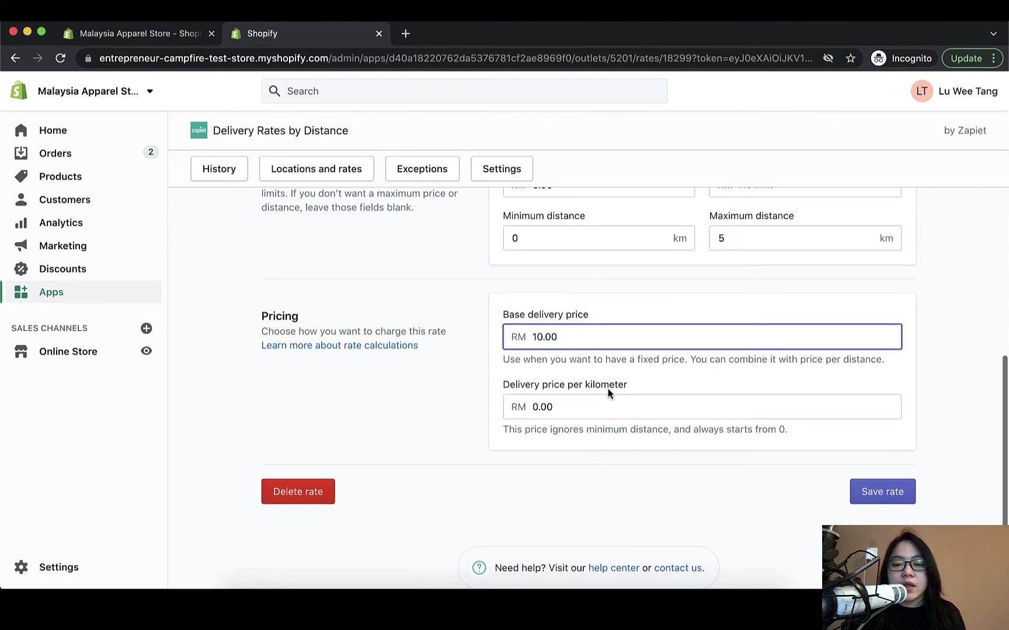
pyautogui.click(570, 407)
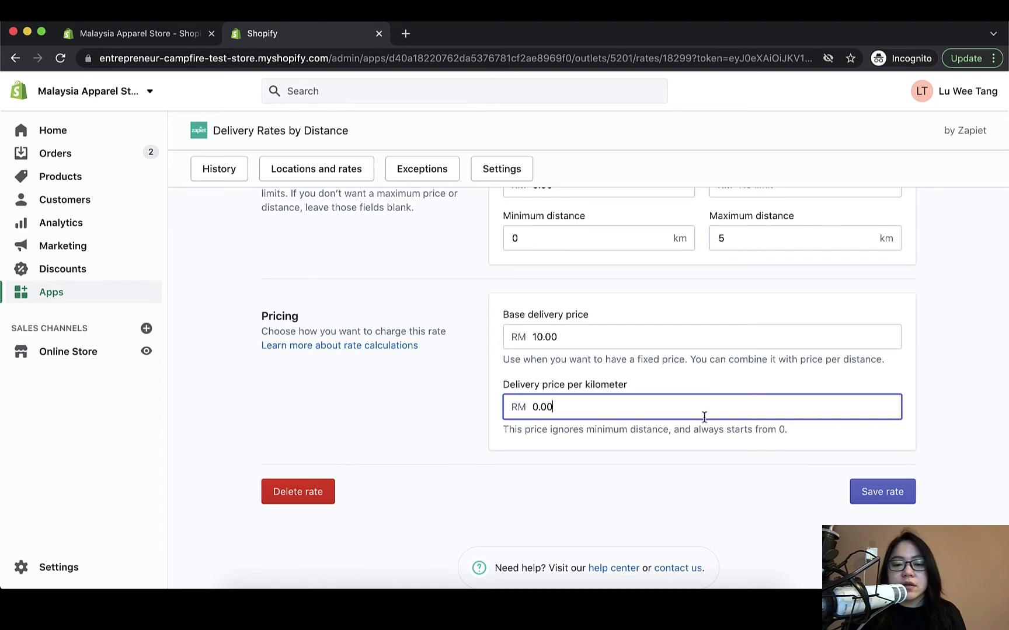
pyautogui.moveTo(563, 407); pyautogui.dragTo(502, 407)
pyautogui.click(501, 406)
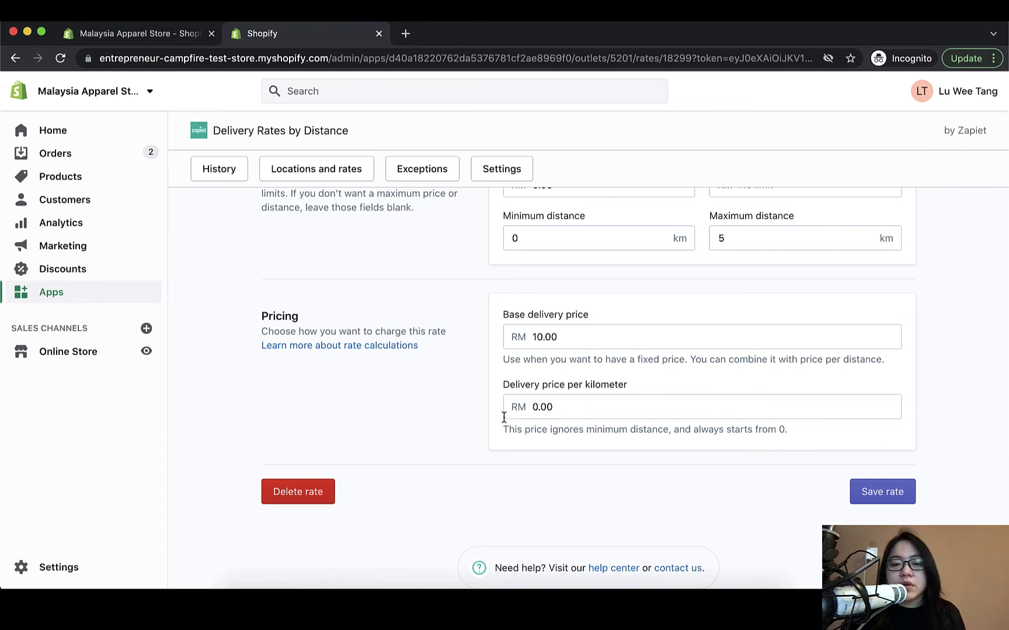
# - Review the rate's minimum and maximum distance limits alongside its base and per-kilometer delivery prices
pyautogui.scroll(1, 504, 408)
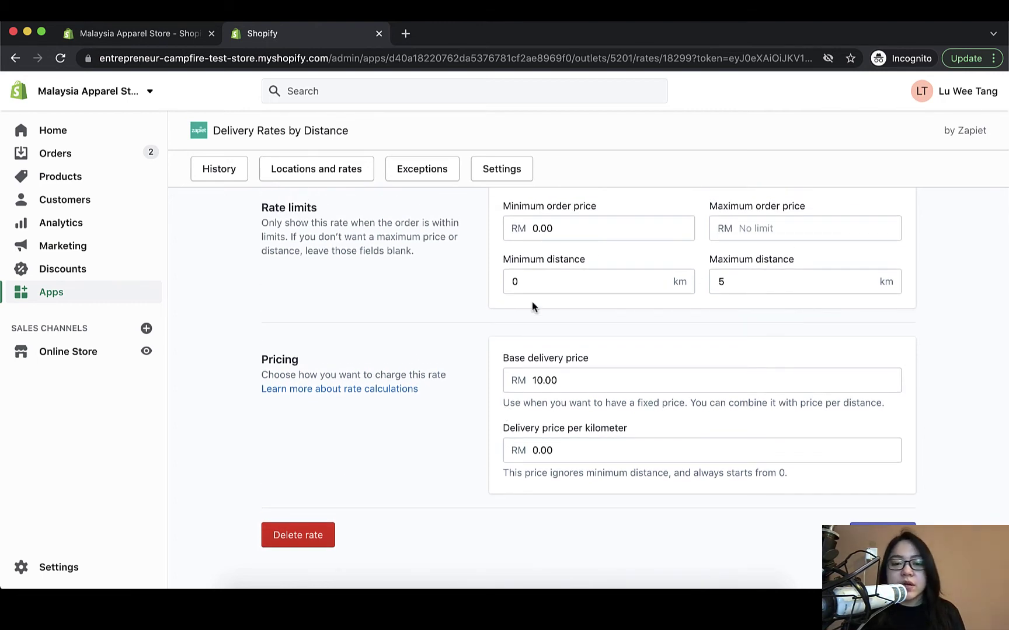
pyautogui.click(538, 282)
pyautogui.click(801, 280)
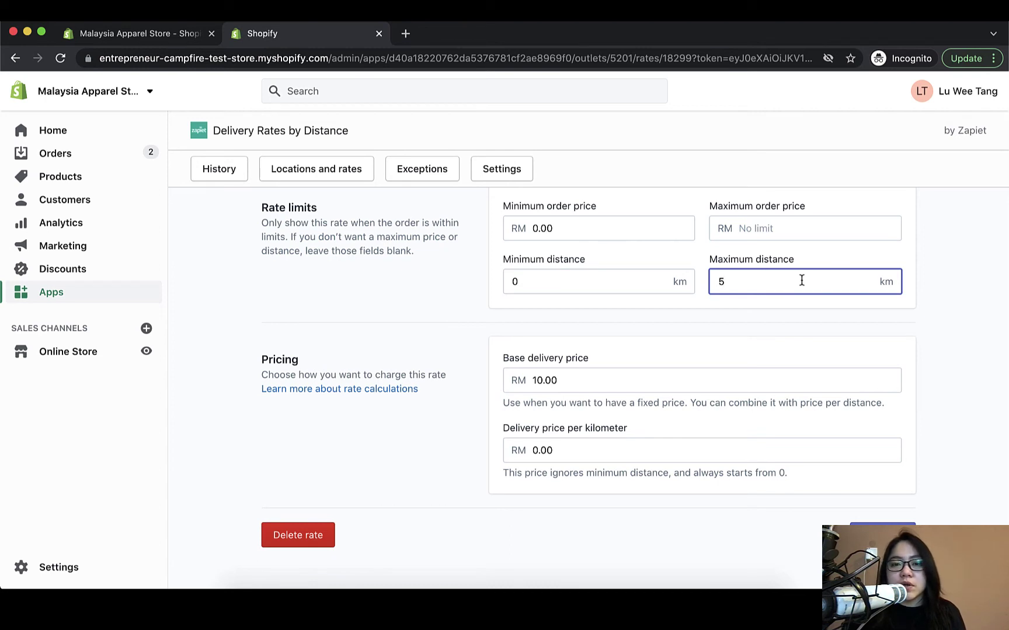
pyautogui.click(675, 375)
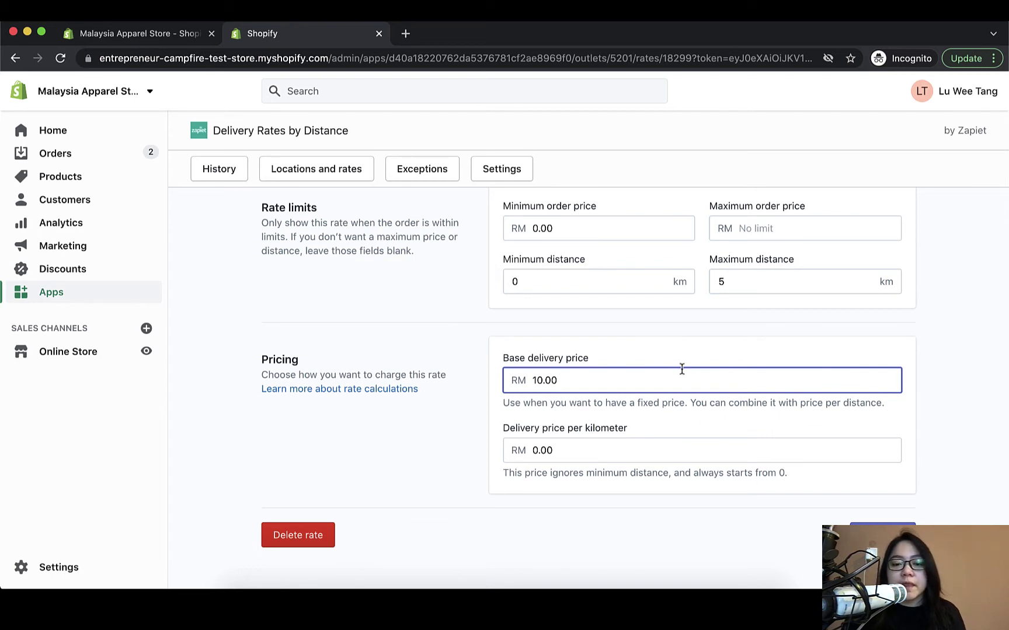
pyautogui.click(546, 450)
pyautogui.moveTo(564, 448); pyautogui.dragTo(519, 450)
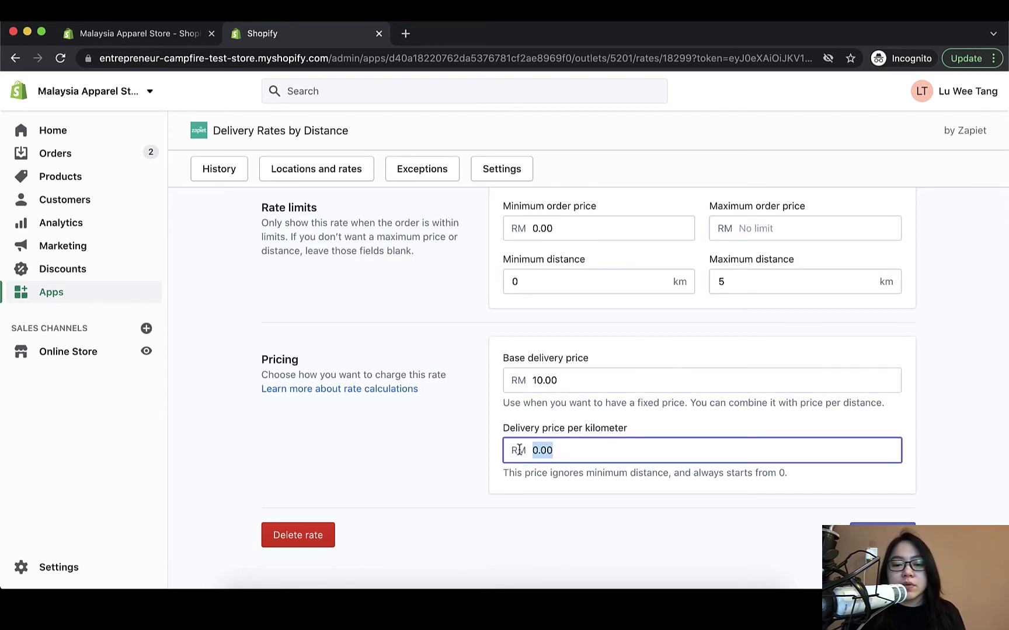
pyautogui.click(542, 424)
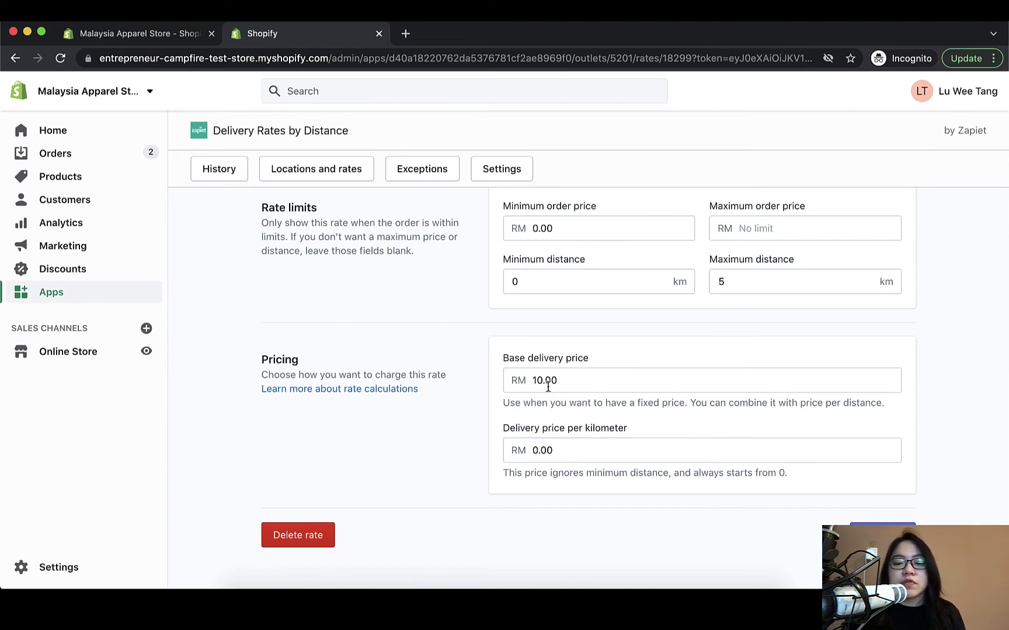
pyautogui.click(587, 381)
pyautogui.moveTo(588, 381); pyautogui.dragTo(525, 381)
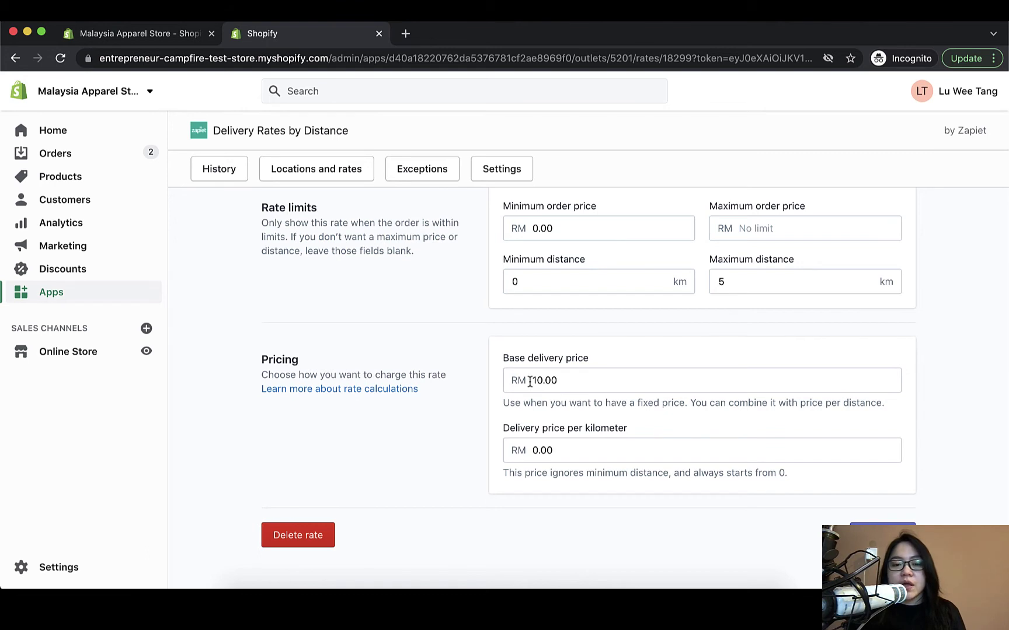
pyautogui.click(536, 447)
pyautogui.click(594, 369)
pyautogui.click(596, 358)
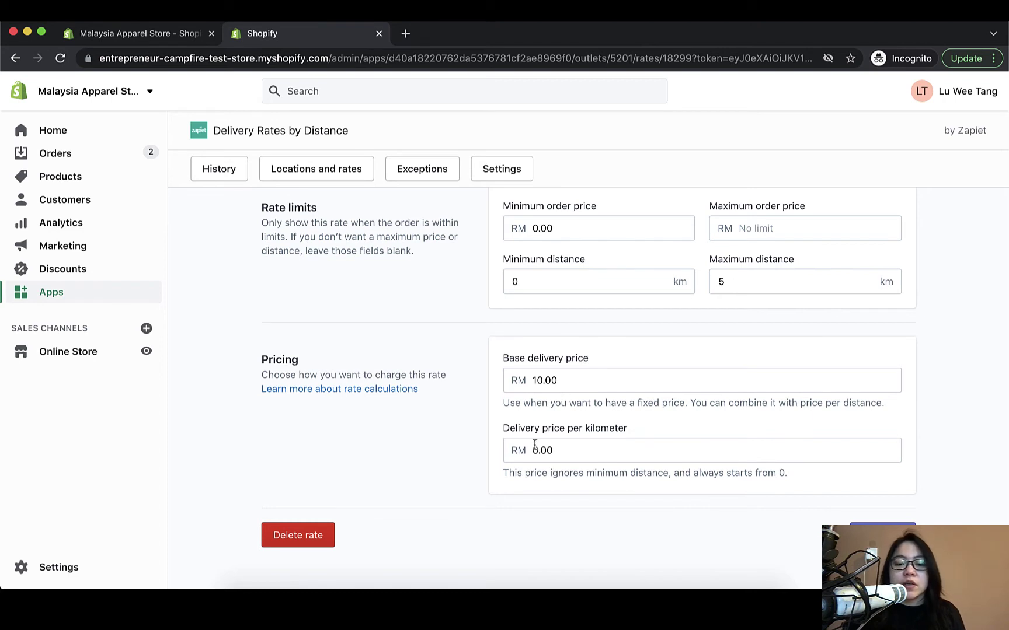
# - Set the delivery price per kilometer of the "Delivery up to 5km" rate to RM 1.00
pyautogui.moveTo(538, 450); pyautogui.dragTo(524, 452)
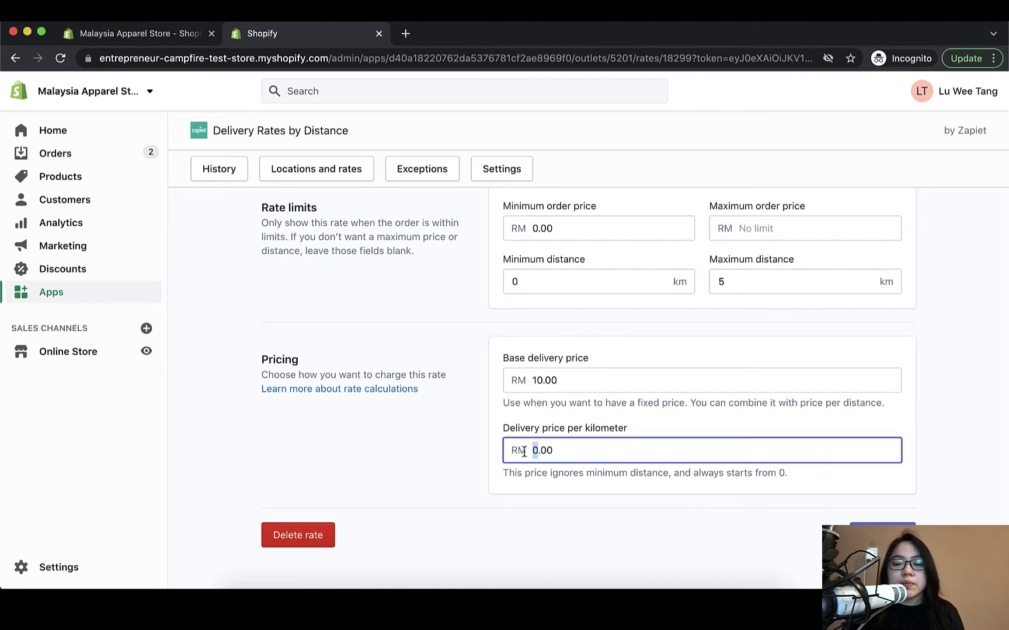
pyautogui.write('1')
pyautogui.click(649, 502)
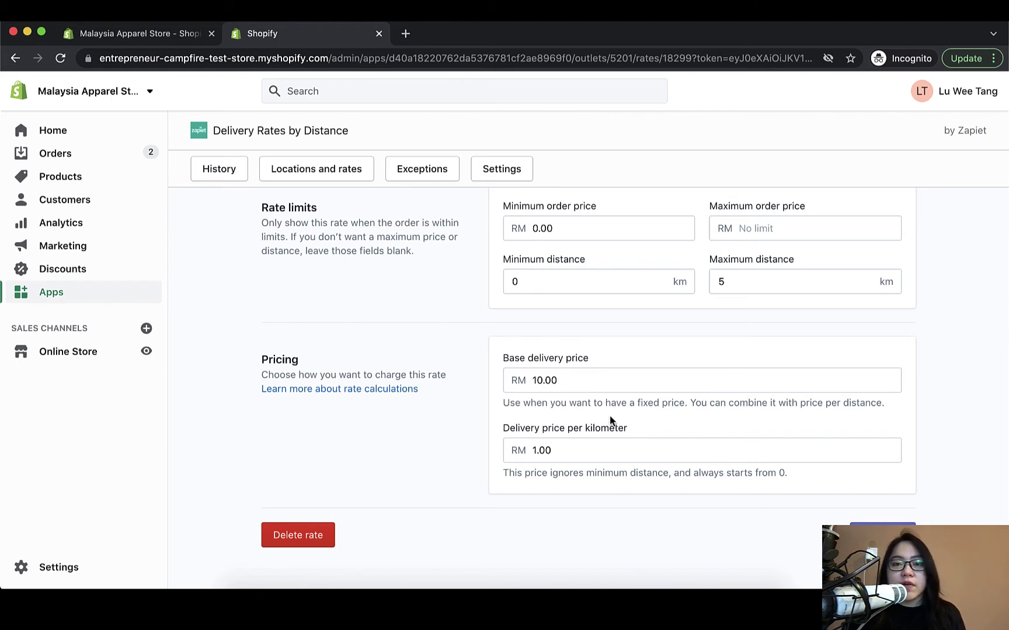
# - Review the edited rate's combined pricing together with its name, order price limits and distance limits
pyautogui.click(537, 380)
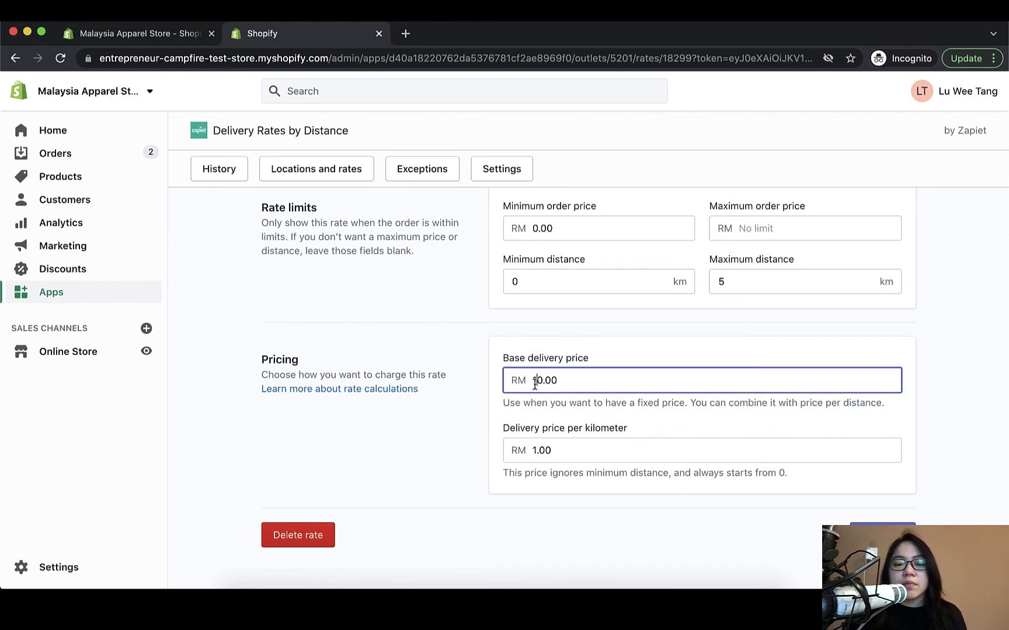
pyautogui.click(561, 460)
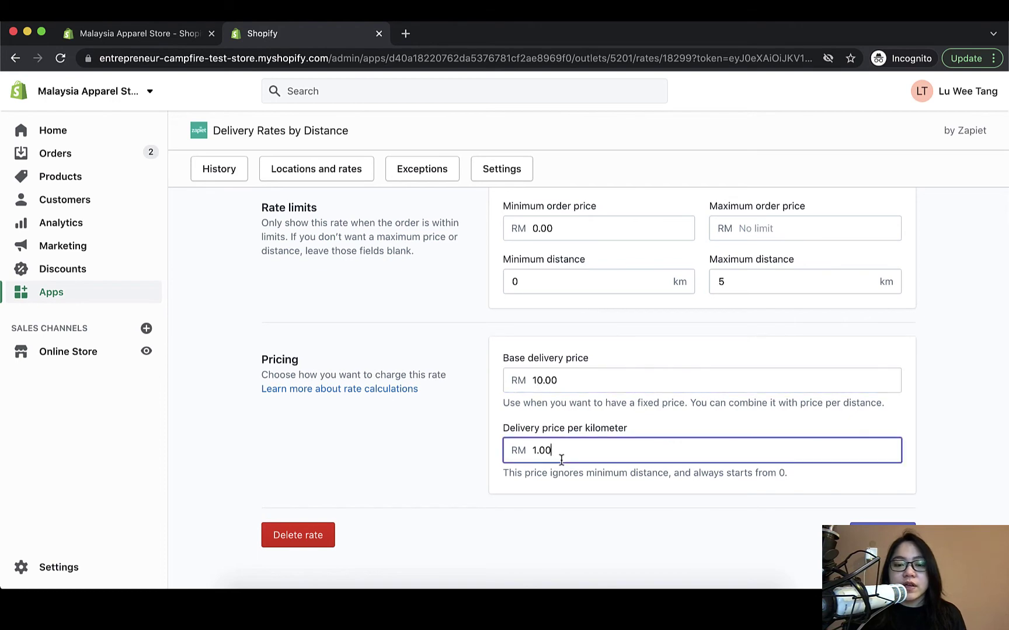
pyautogui.click(616, 481)
pyautogui.scroll(4, 615, 482)
pyautogui.scroll(1, 617, 482)
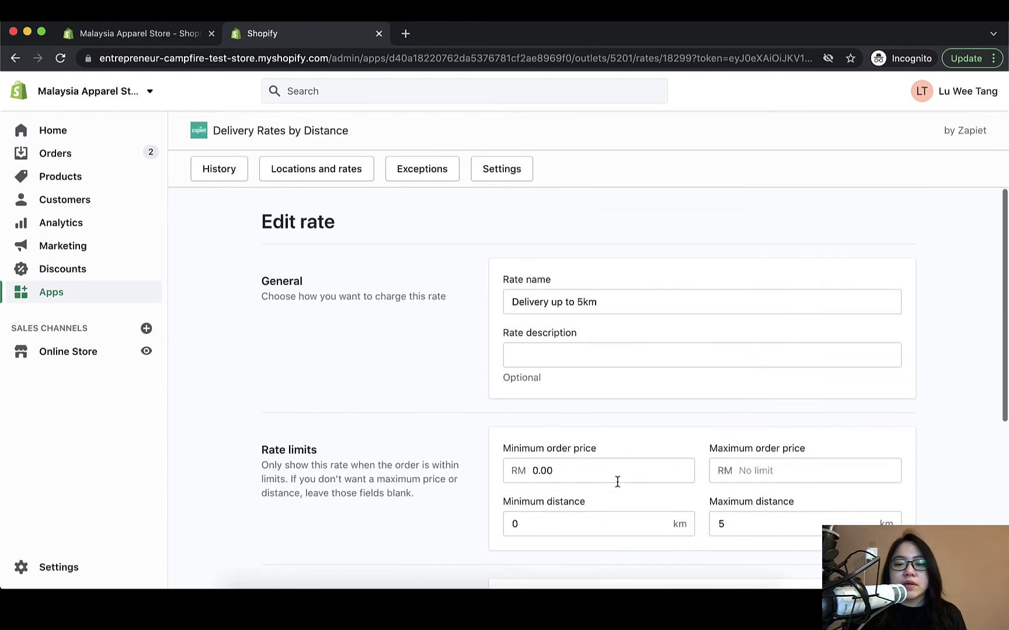
pyautogui.scroll(-5, 617, 482)
pyautogui.scroll(-1, 617, 482)
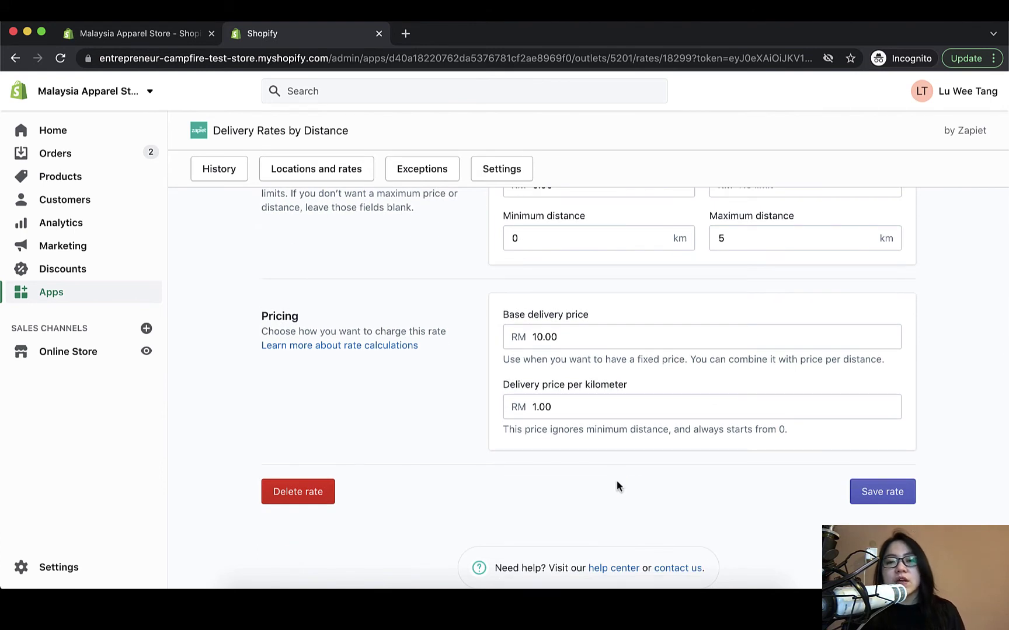
pyautogui.scroll(5, 617, 481)
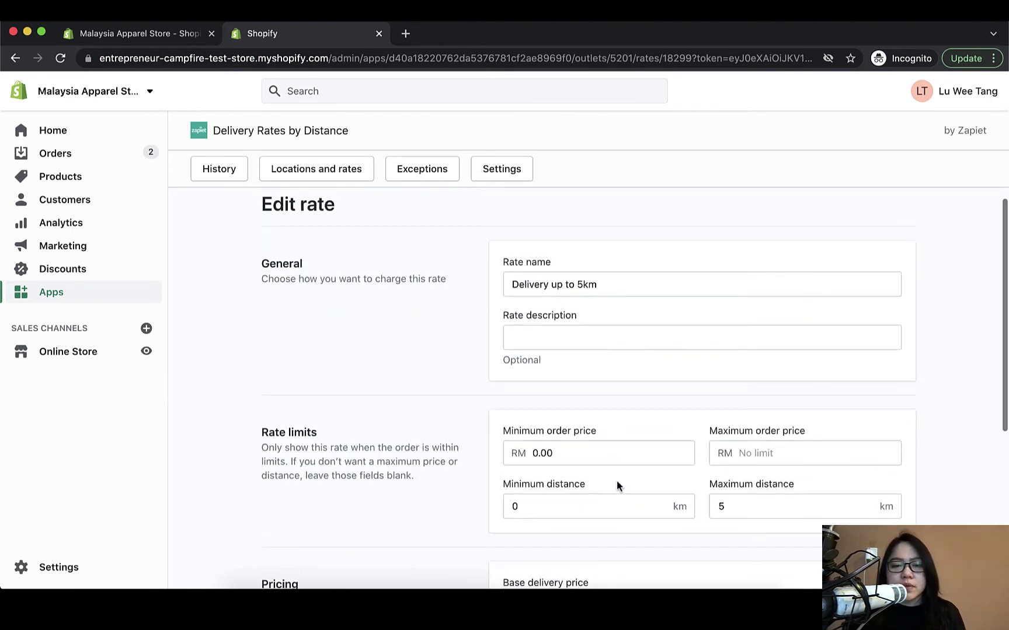
pyautogui.scroll(-5, 616, 480)
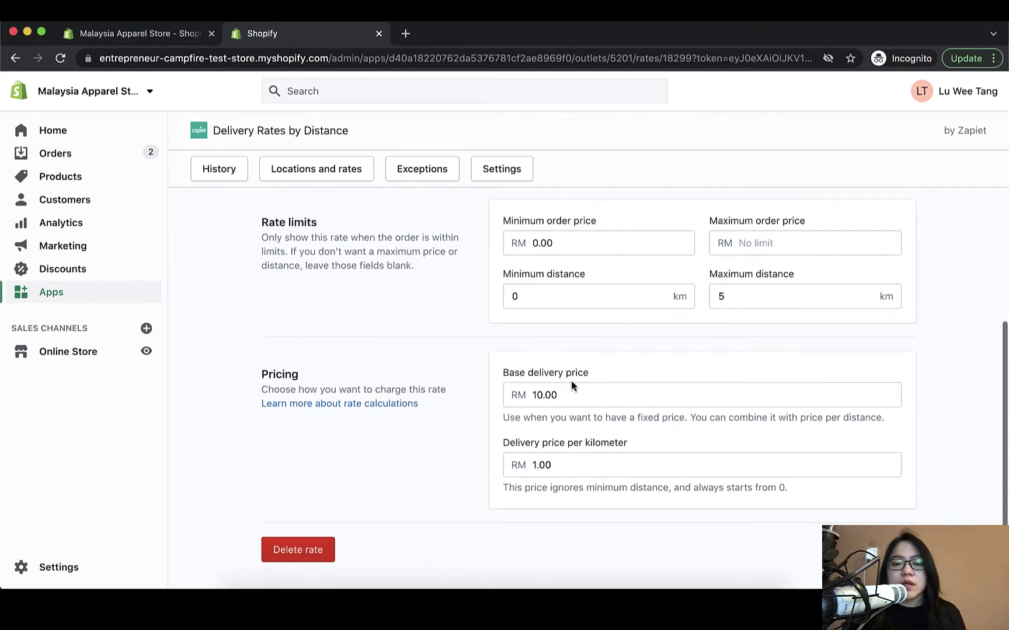
# - Check the base and per-kilometer delivery prices, and save the "Delivery up to 5km" rate
pyautogui.click(583, 395)
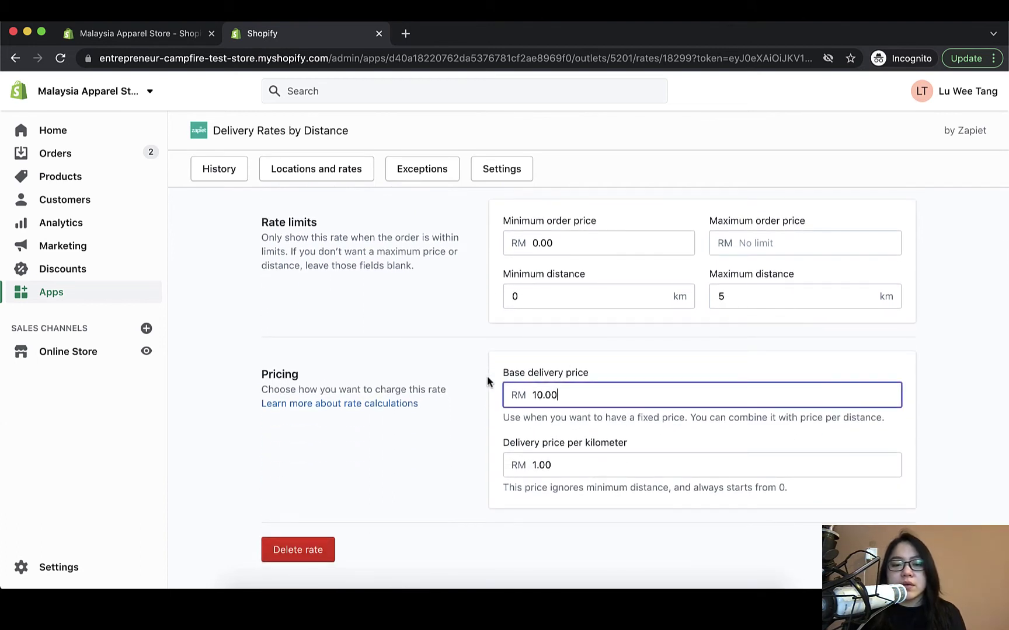
pyautogui.click(575, 459)
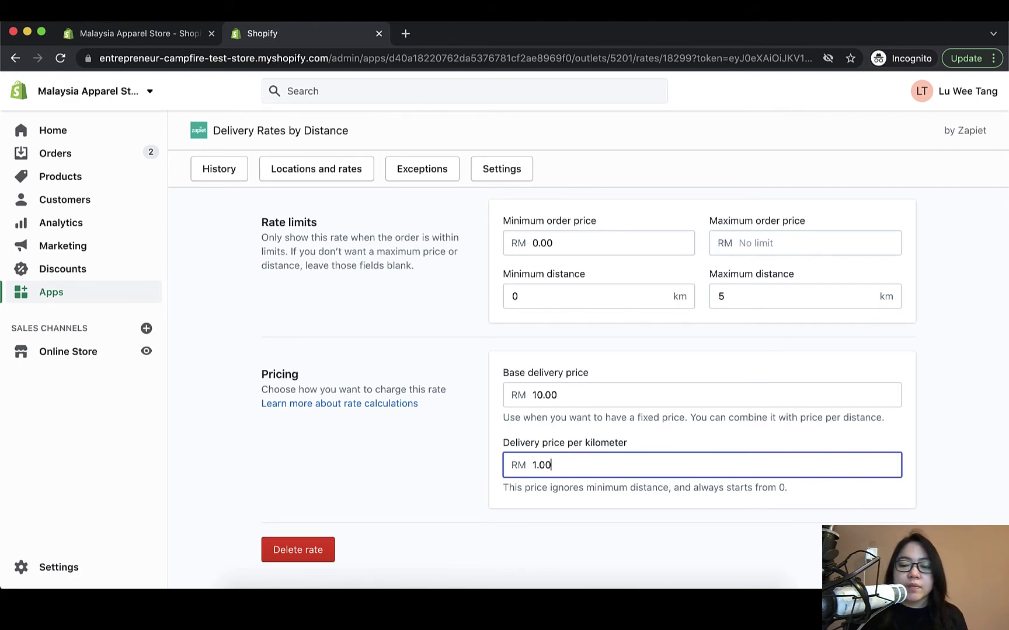
pyautogui.click(896, 550)
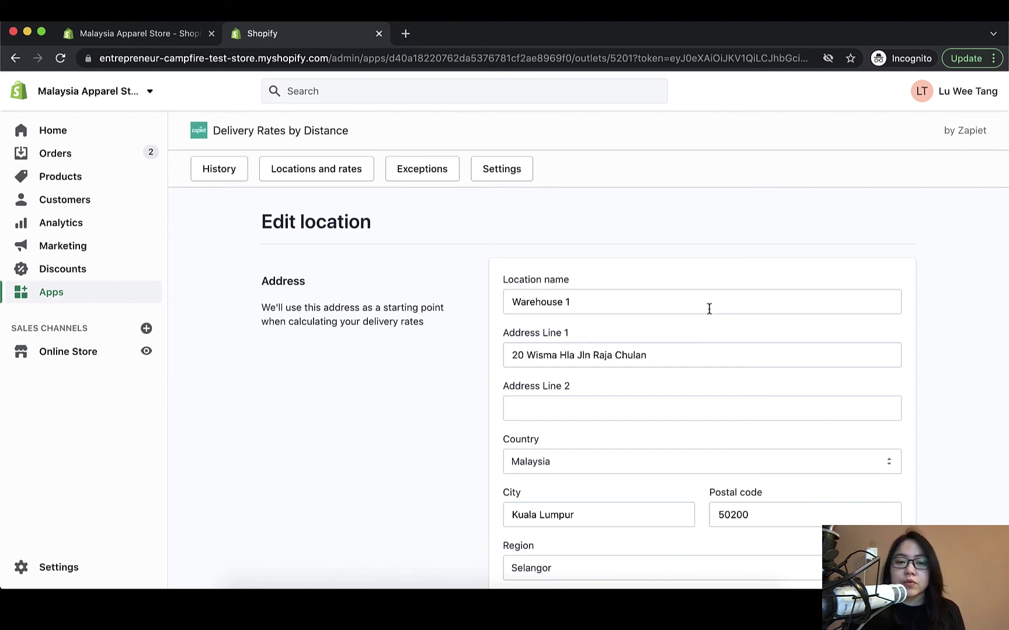
# - Start a new weight-based rate for the Warehouse 1 location and name it "Weight Based Delivery (Up to 5km)"
pyautogui.scroll(-10, 709, 308)
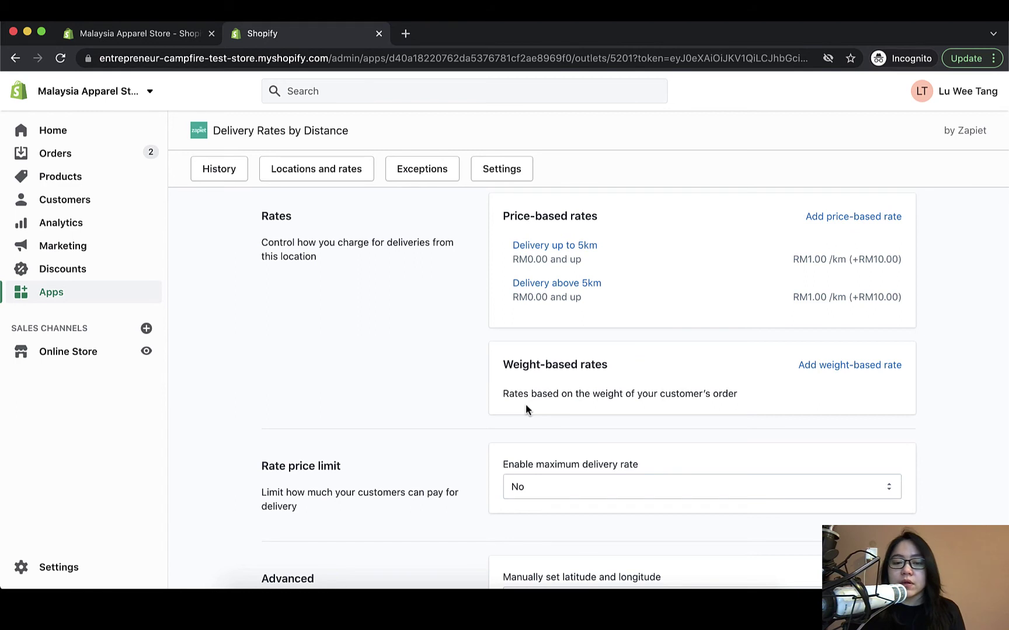
pyautogui.click(853, 374)
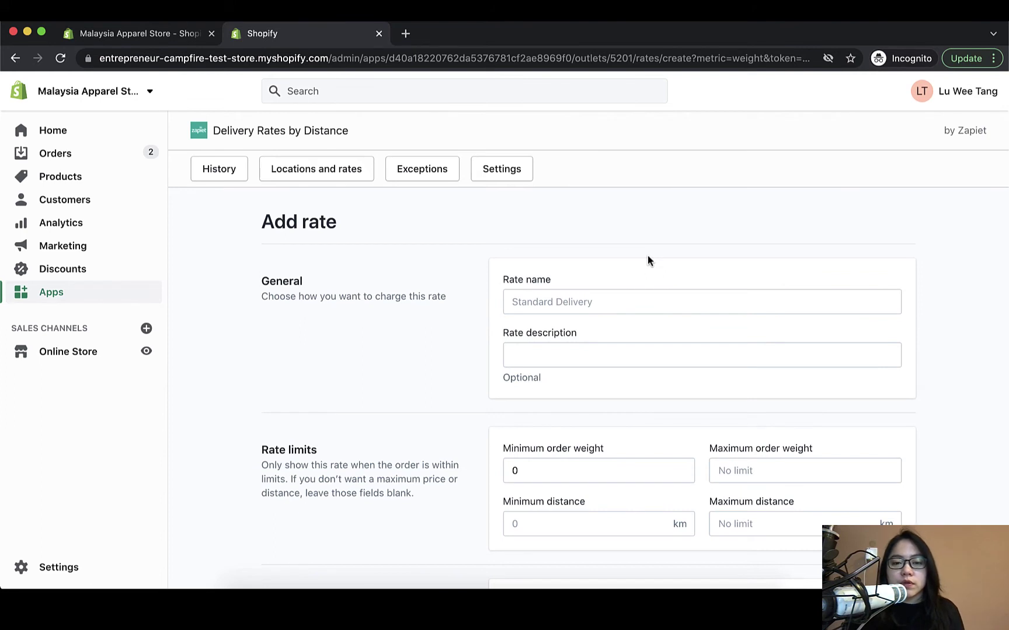
pyautogui.click(647, 290)
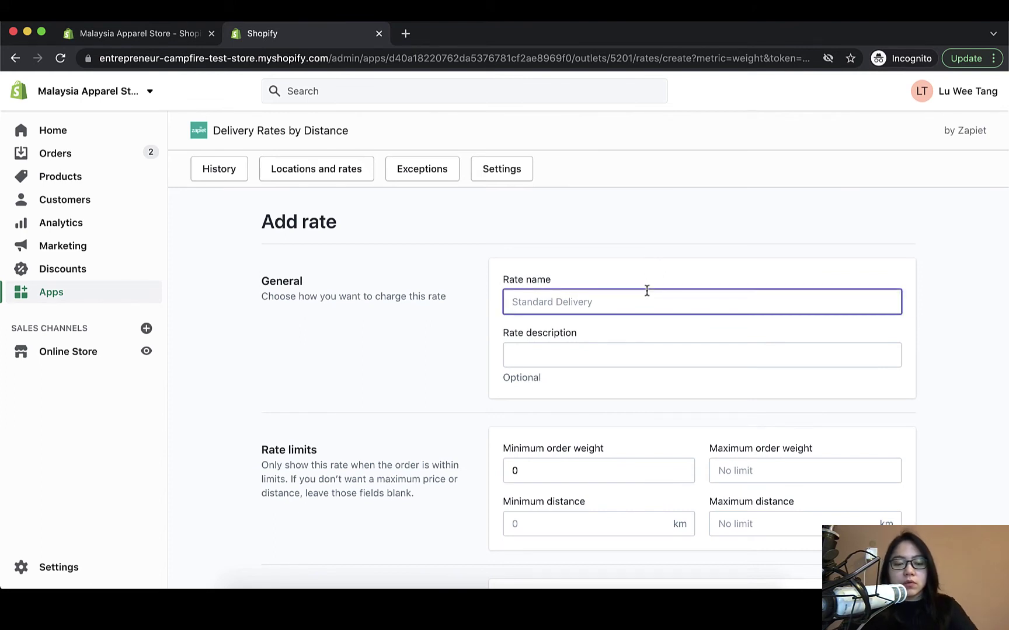
pyautogui.write('Weight ')
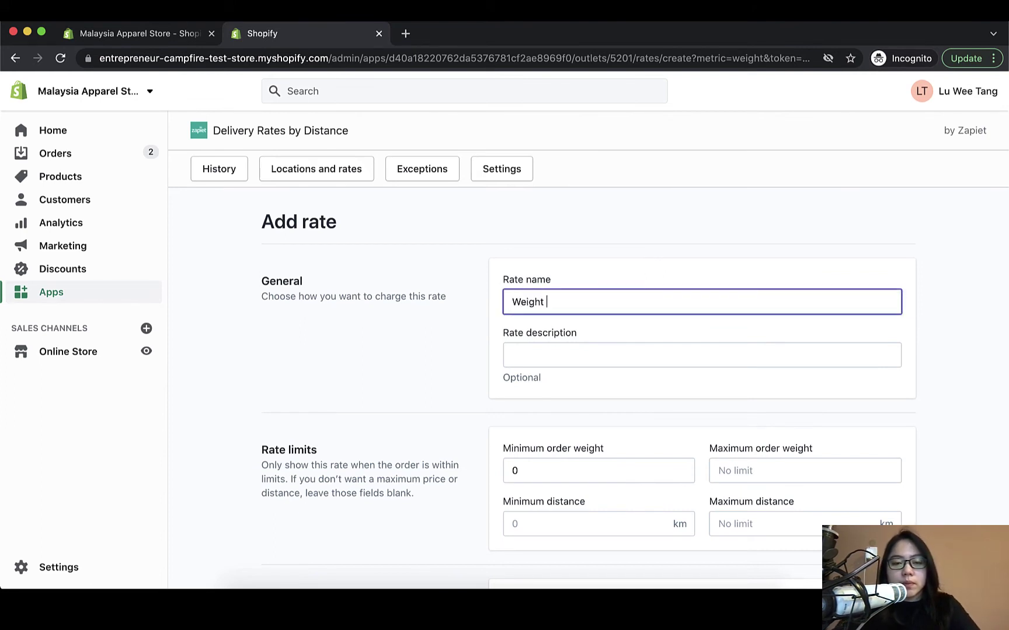
pyautogui.write('Based Deliv')
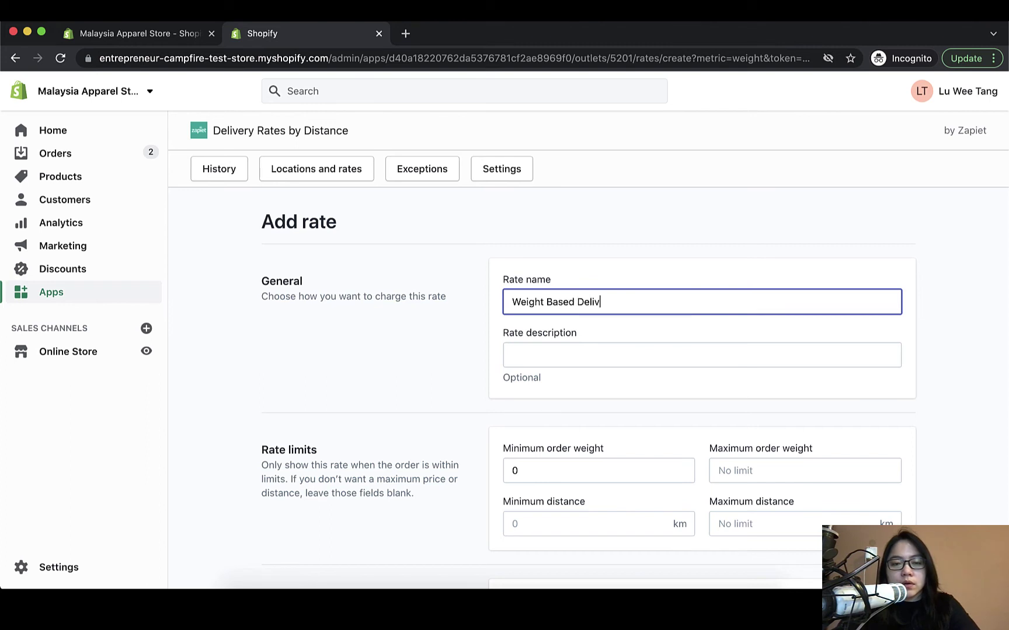
pyautogui.write('ery (U')
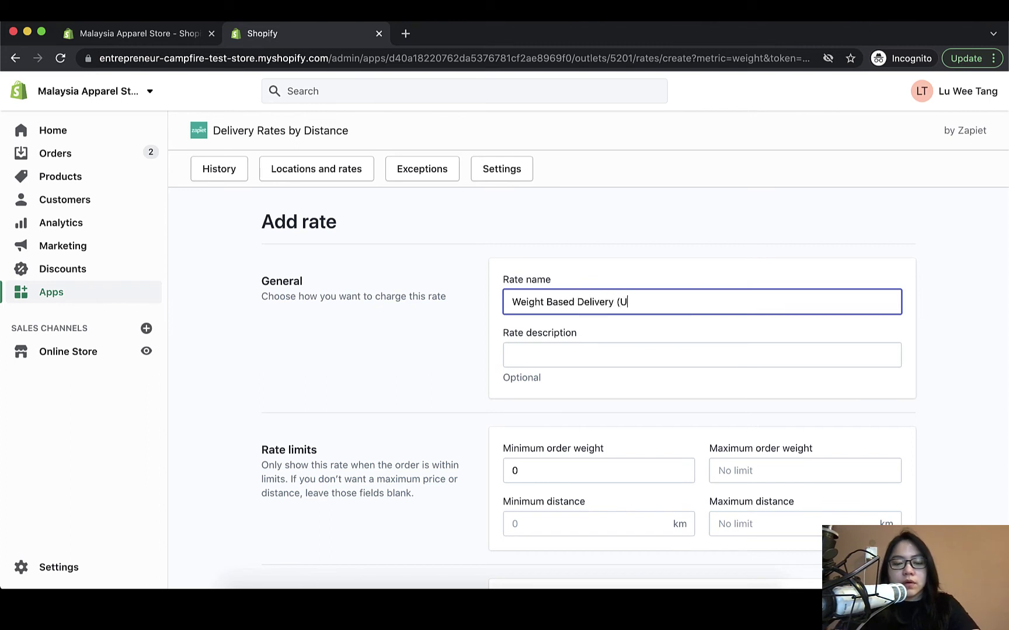
pyautogui.write('p to 5km')
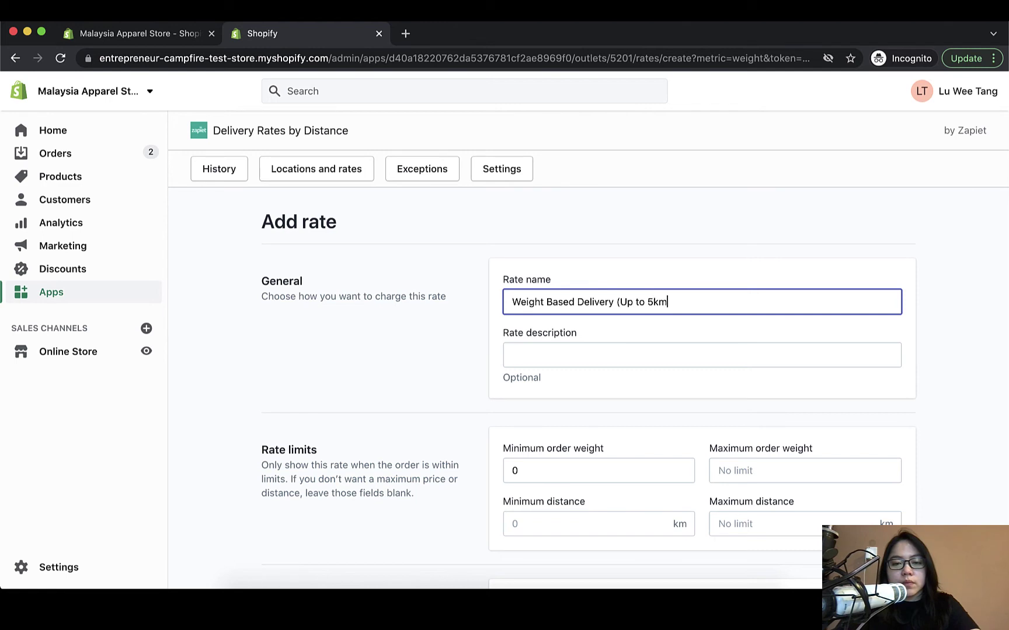
pyautogui.write(')')
# - Set the new rate's minimum order weight to 10 and maximum order weight to 100
pyautogui.scroll(-3, 642, 349)
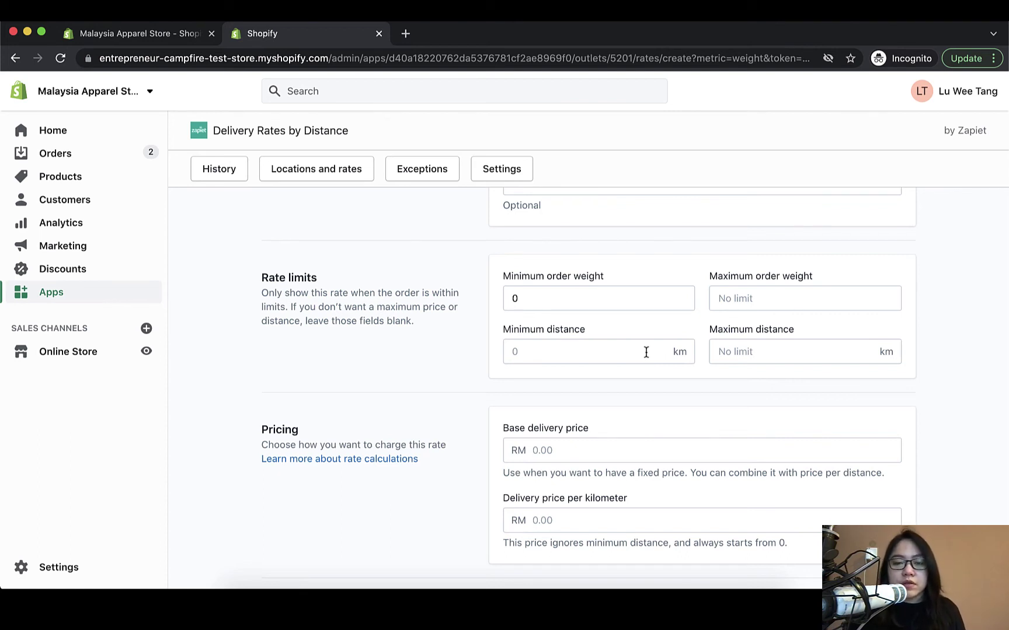
pyautogui.click(547, 302)
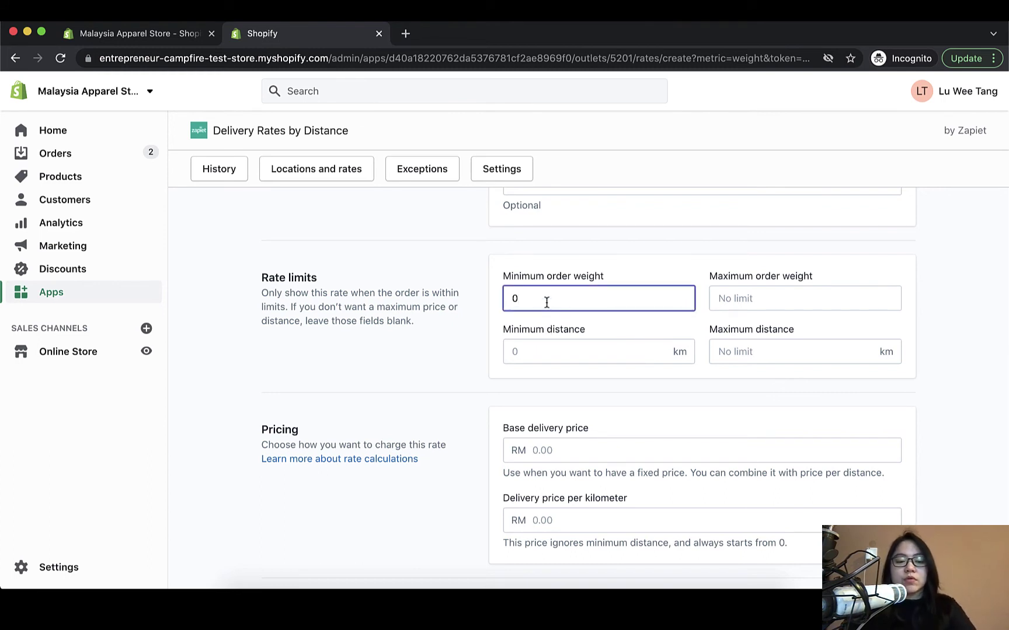
pyautogui.press('BackSpace')
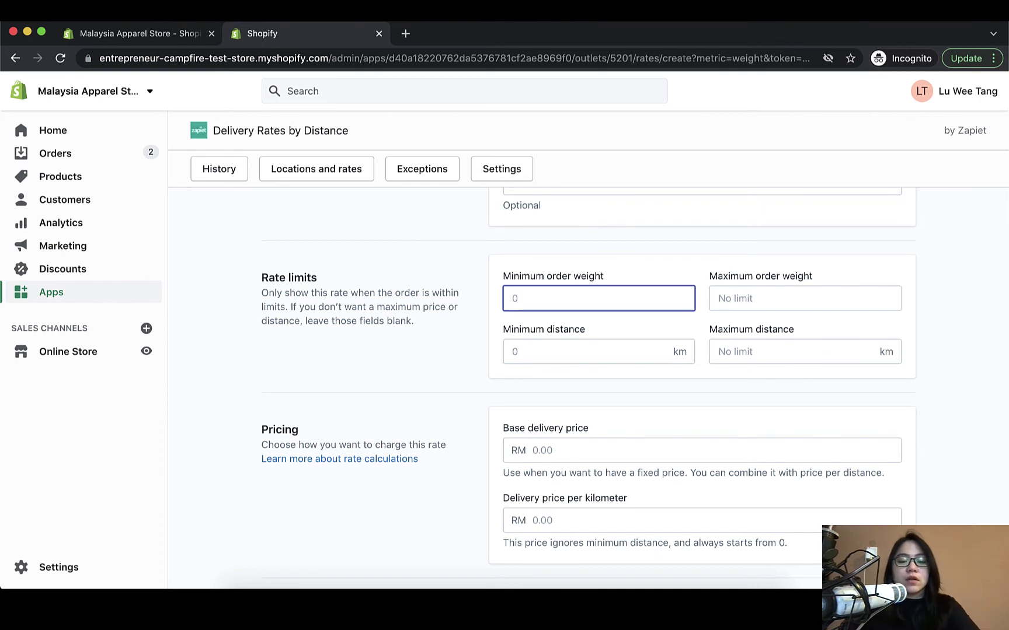
pyautogui.write('10')
pyautogui.click(716, 294)
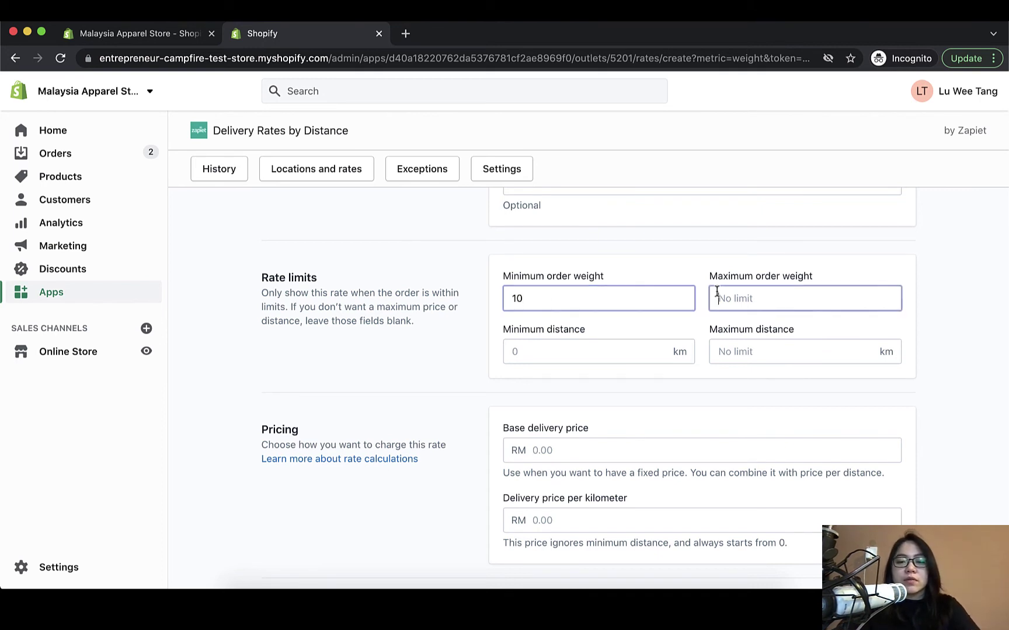
pyautogui.write('100')
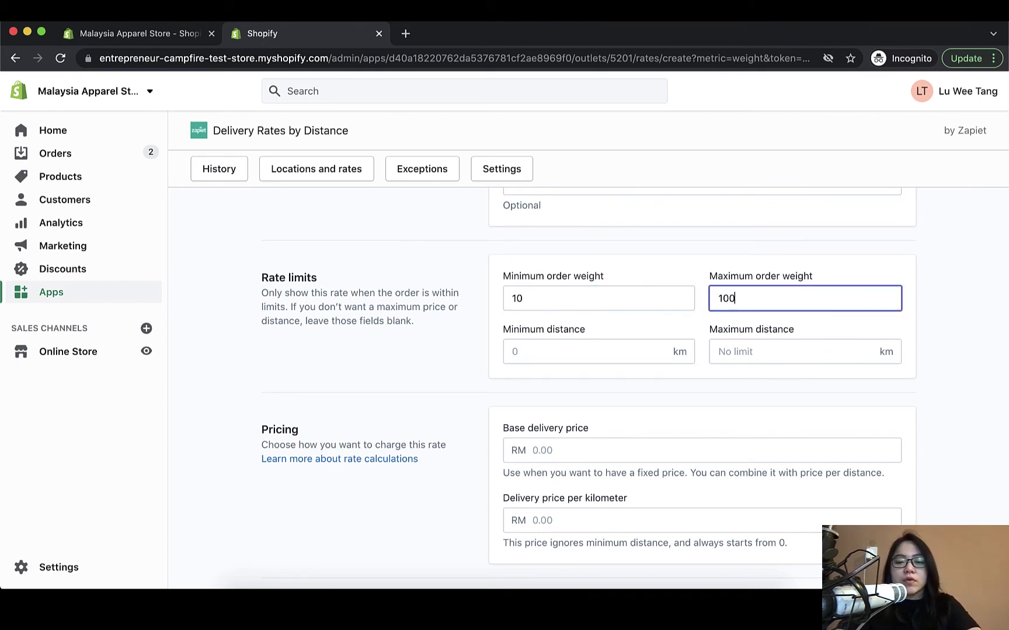
# - Limit the weight-based rate to a minimum distance of 0 km and a maximum distance of 5 km
pyautogui.click(629, 344)
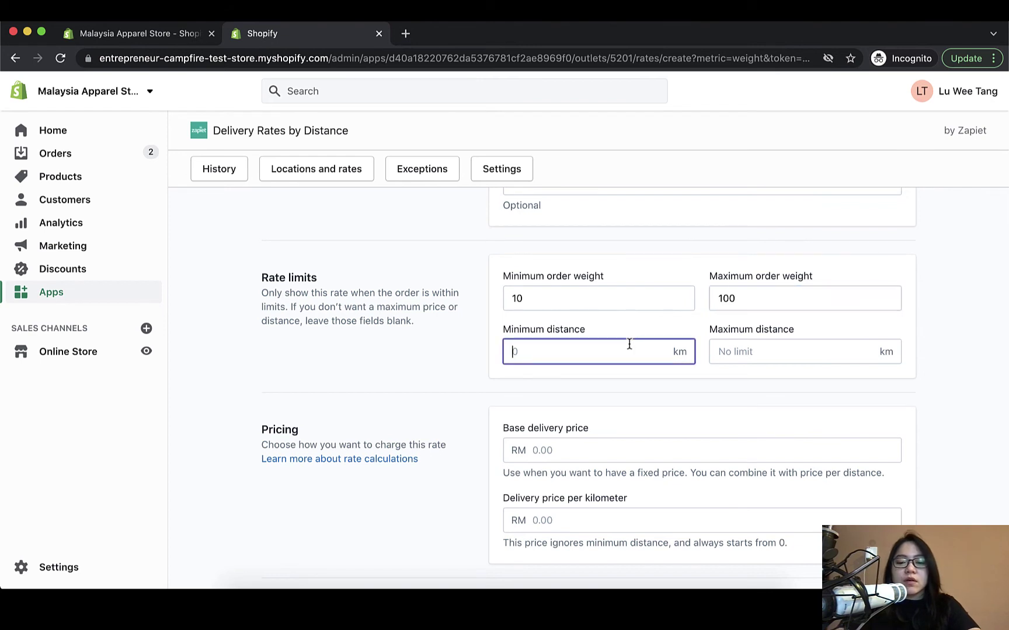
pyautogui.write('0')
pyautogui.click(756, 359)
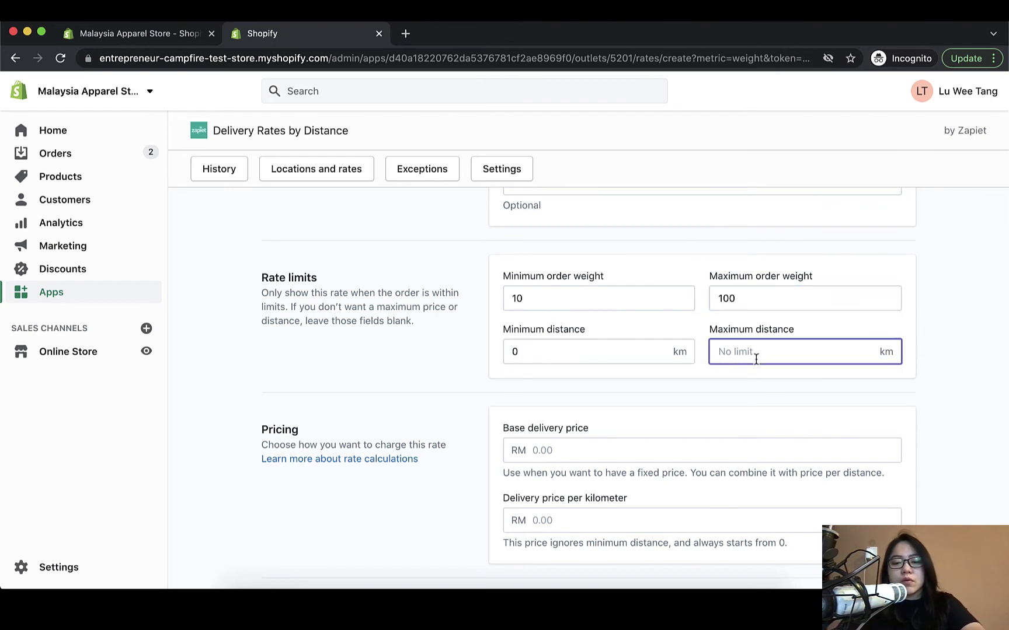
pyautogui.write('5')
pyautogui.click(757, 381)
# - Set the weight-based rate's base delivery price to RM 30, leave the price per kilometer empty, and save the rate
pyautogui.scroll(-2, 758, 386)
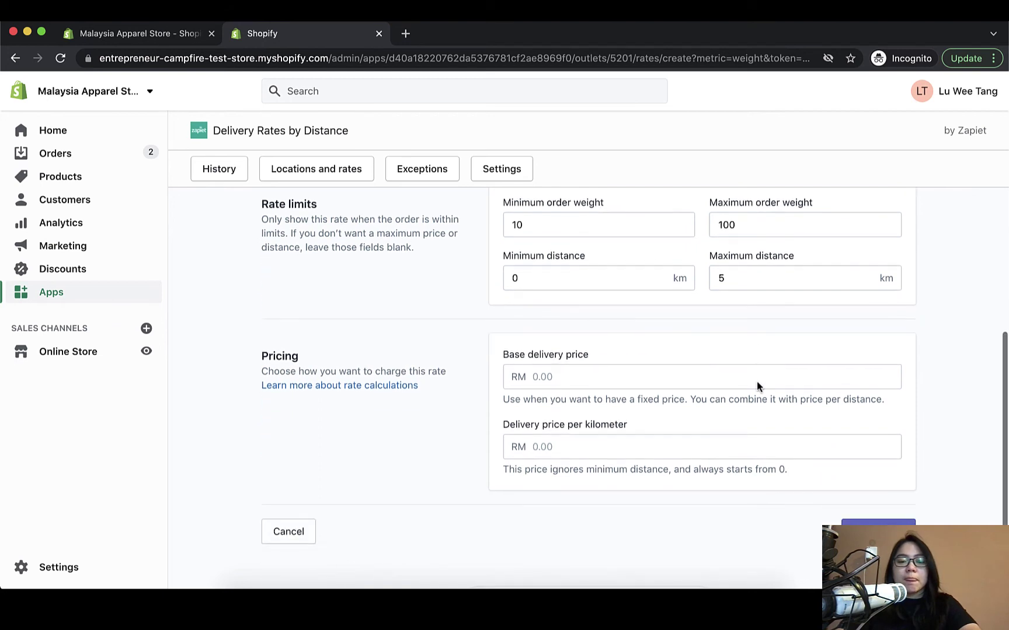
pyautogui.click(733, 379)
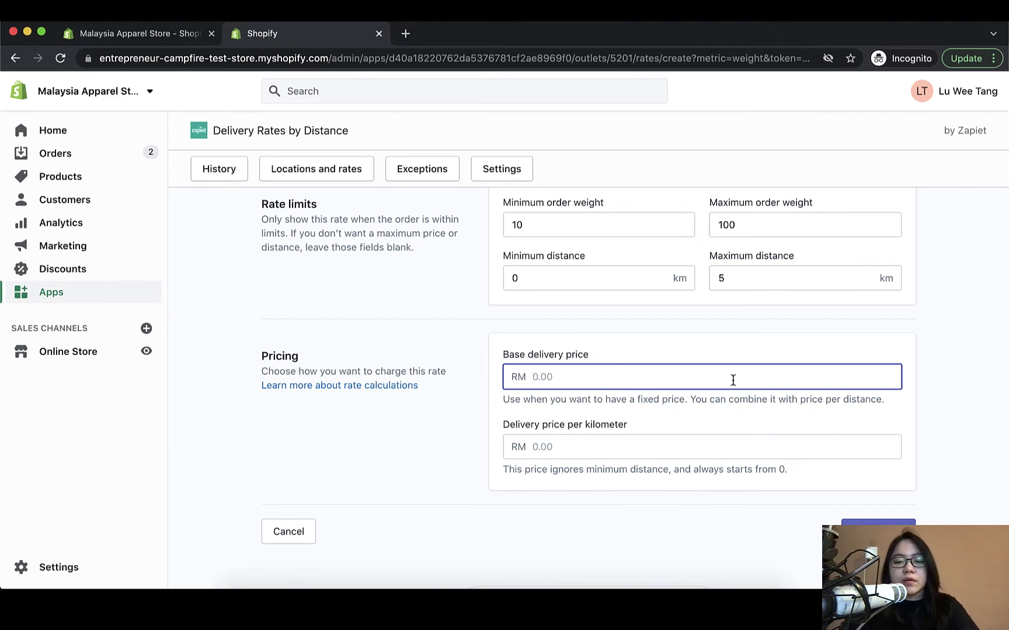
pyautogui.write('30')
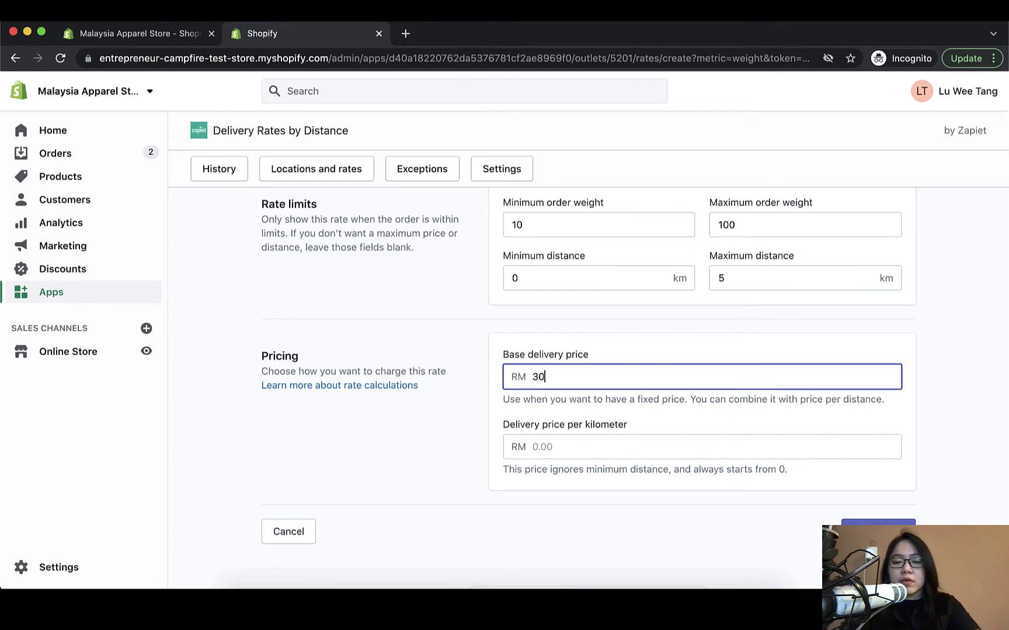
pyautogui.click(663, 443)
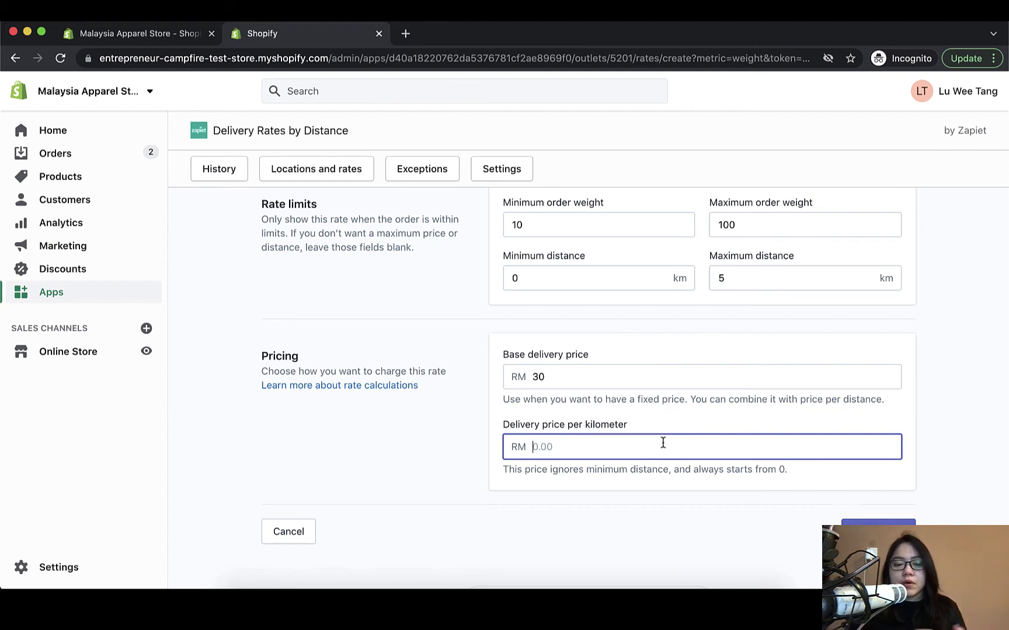
pyautogui.write('5')
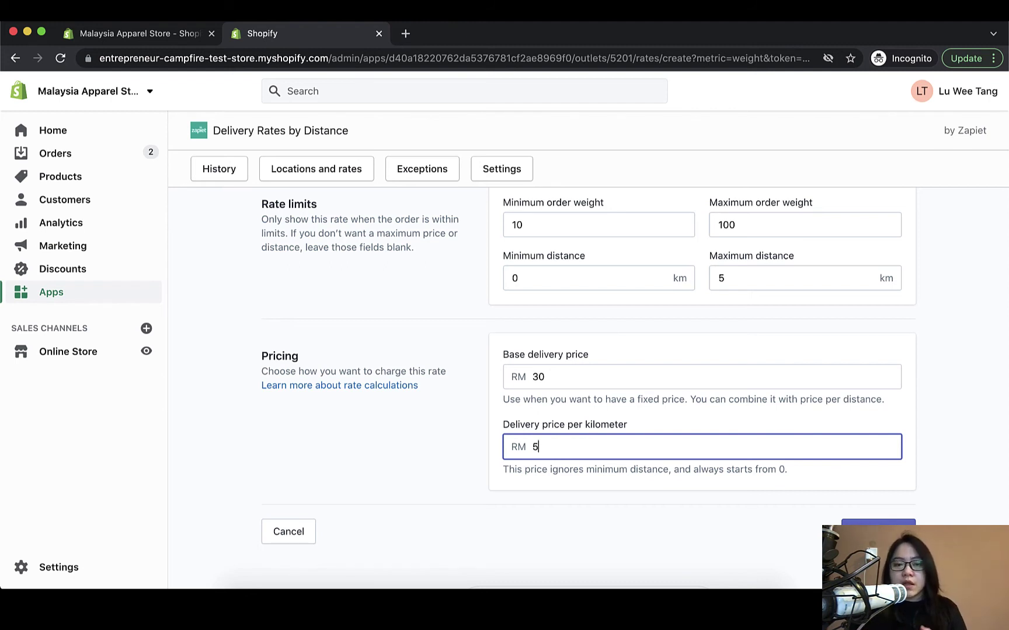
pyautogui.press('BackSpace')
pyautogui.write('0')
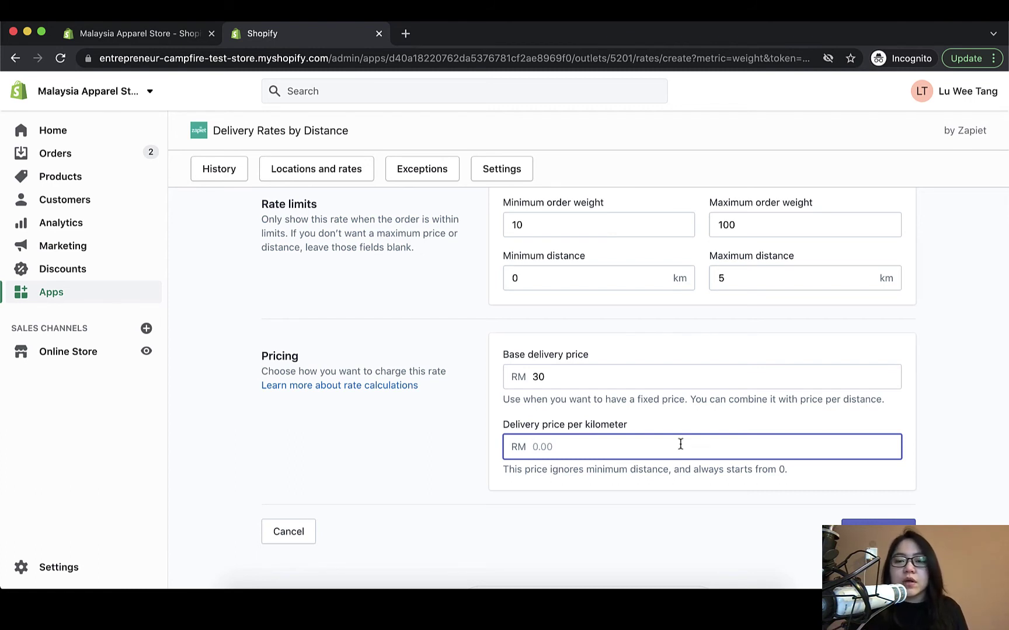
pyautogui.click(878, 522)
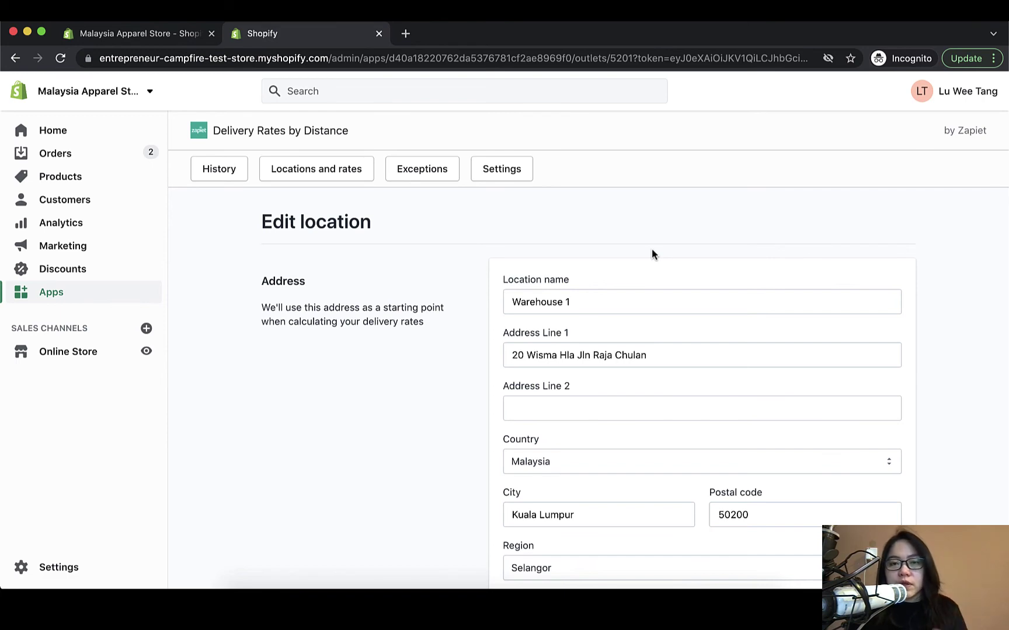
# - Open the delivery rates app's settings and examine the available distance units and weight units
pyautogui.click(518, 177)
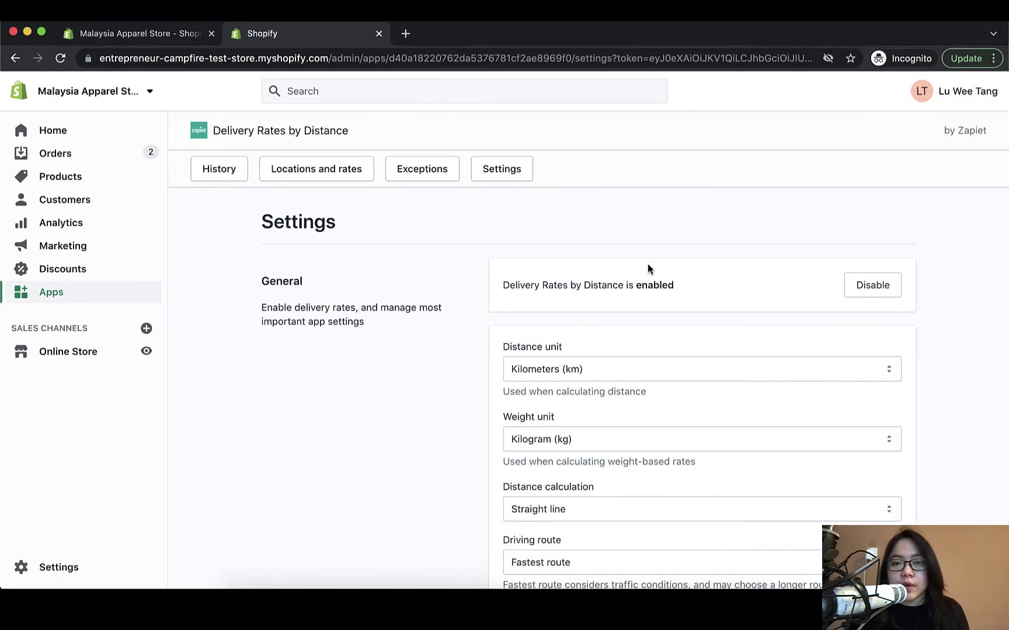
pyautogui.scroll(-2, 657, 318)
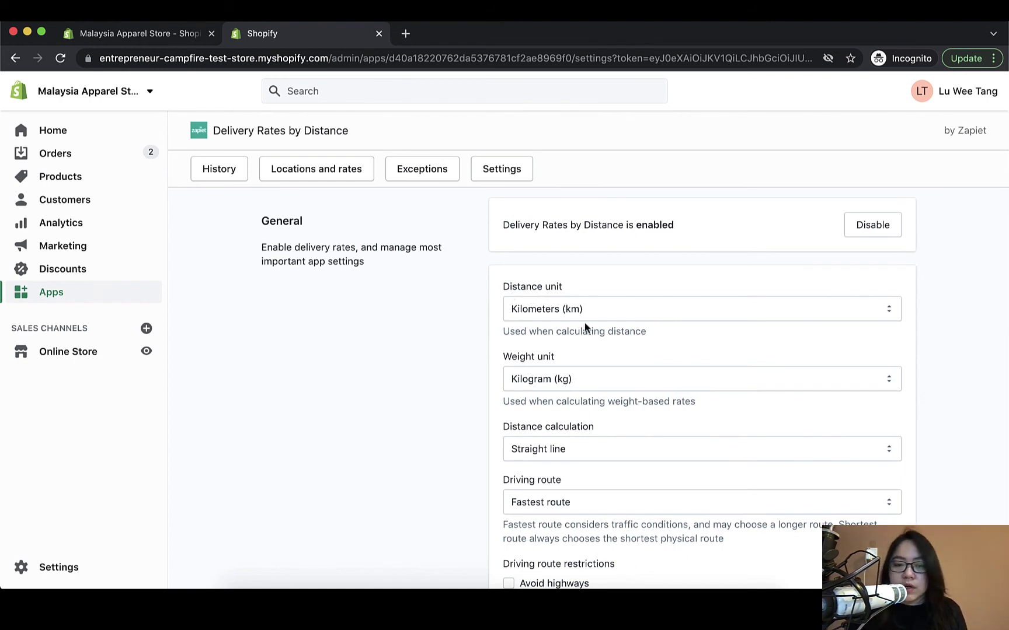
pyautogui.click(599, 315)
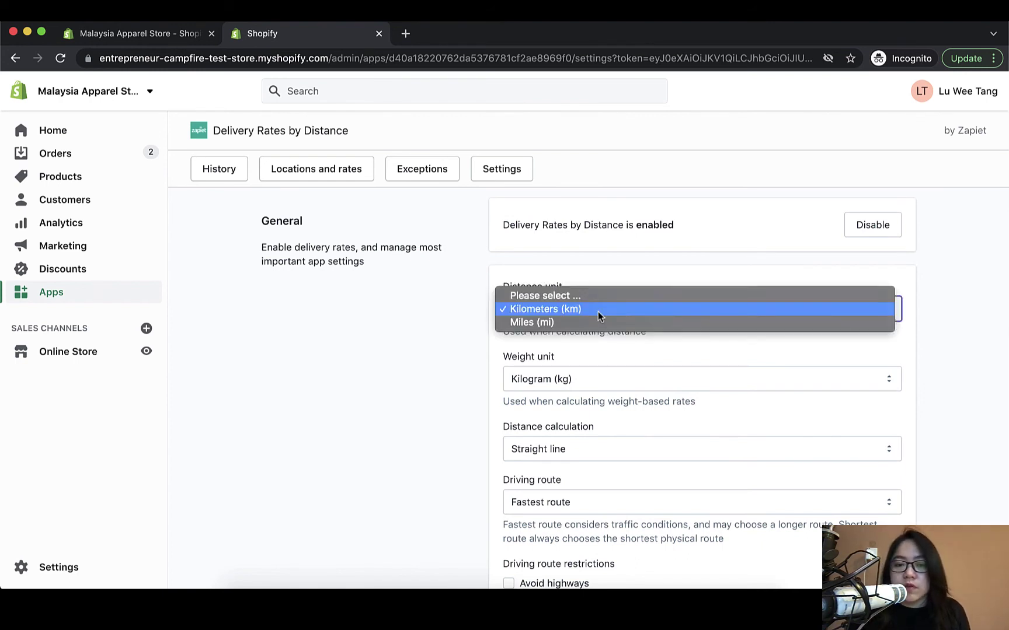
pyautogui.click(599, 311)
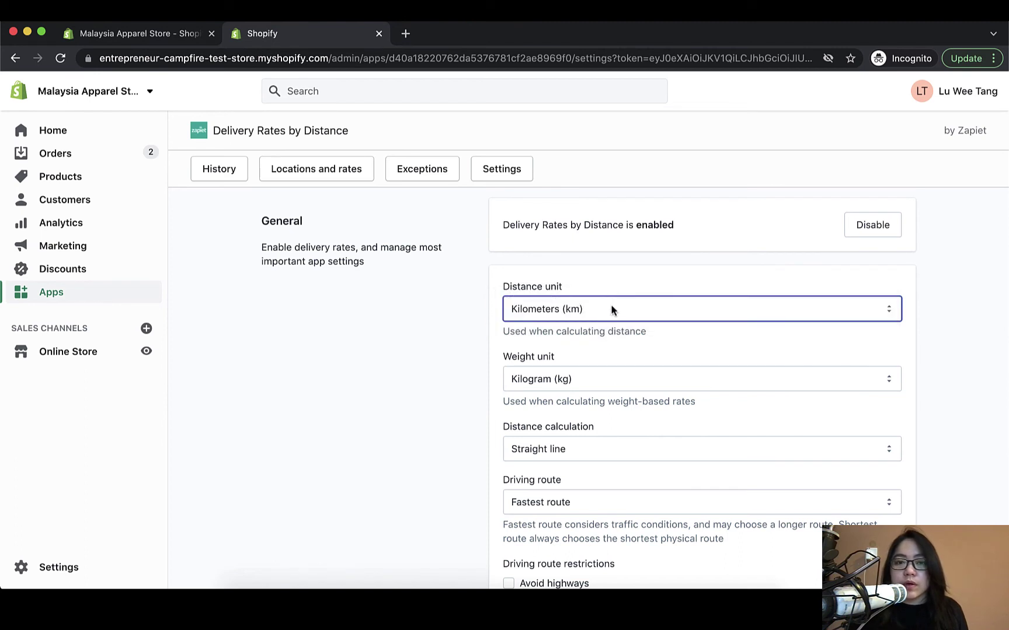
pyautogui.click(611, 306)
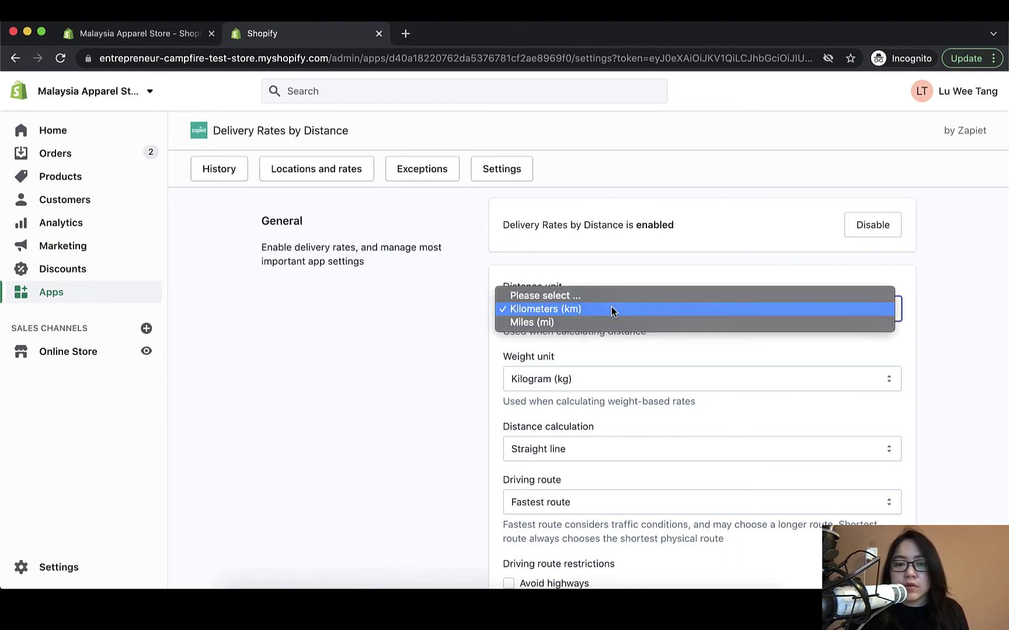
pyautogui.click(623, 341)
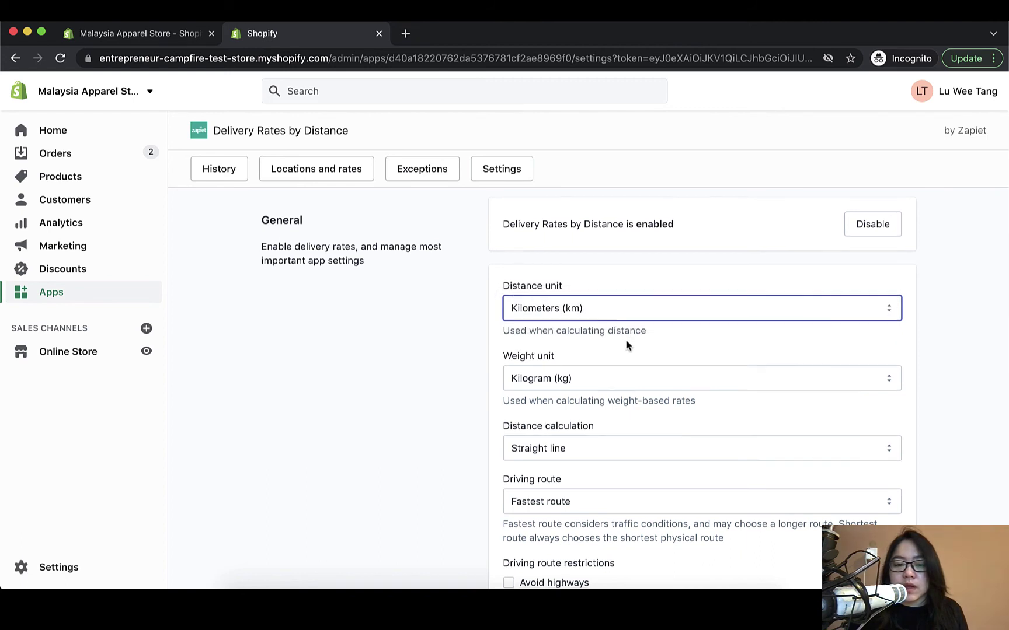
pyautogui.scroll(-3, 626, 341)
pyautogui.click(545, 306)
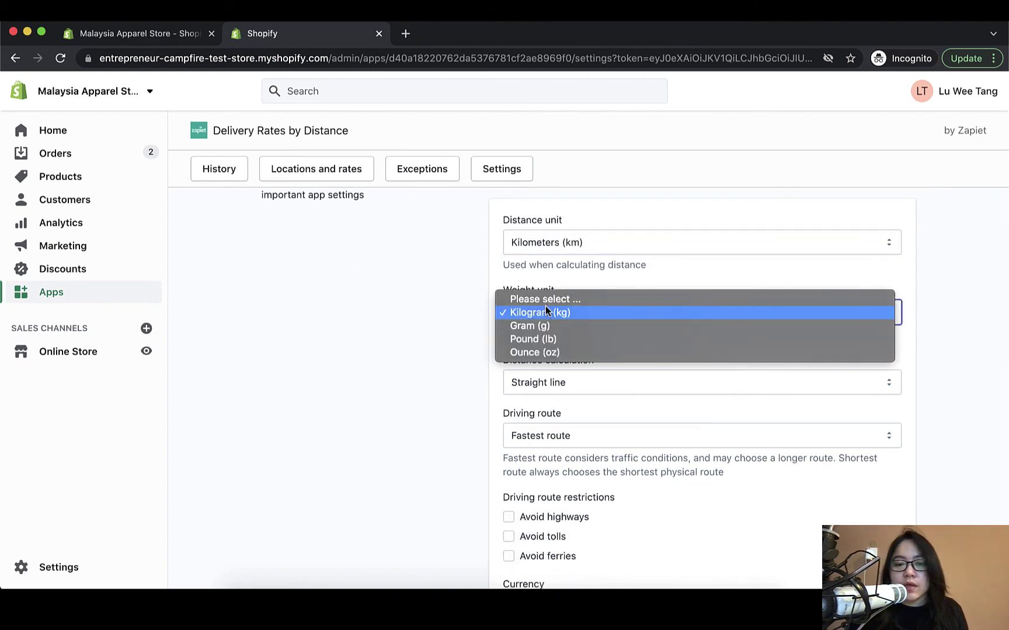
pyautogui.click(375, 327)
# - Examine the available distance calculation methods and driving route options in the general settings
pyautogui.scroll(-3, 623, 299)
pyautogui.click(626, 310)
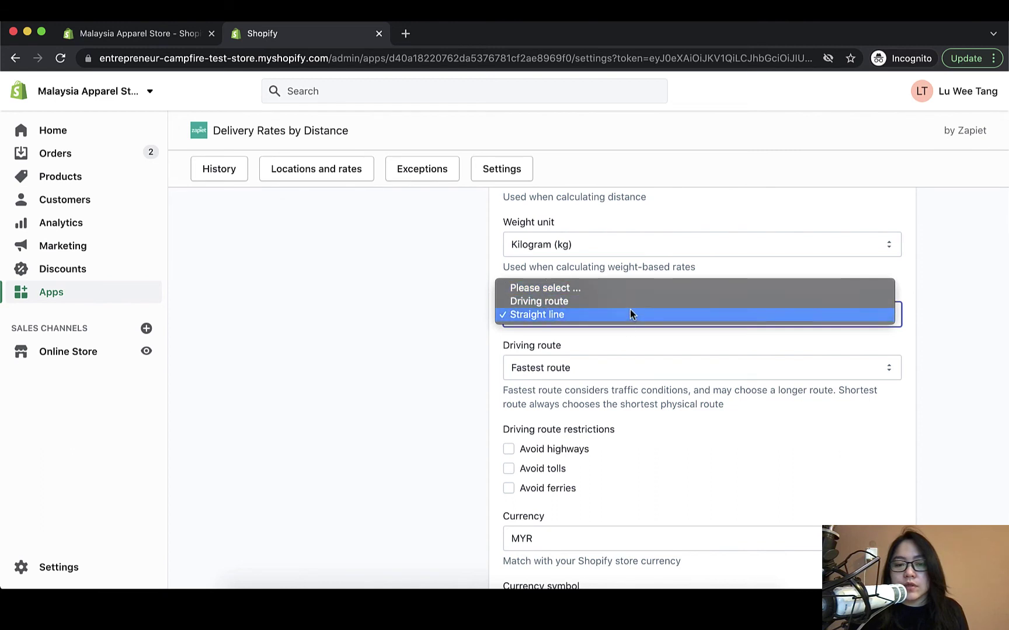
pyautogui.click(630, 311)
pyautogui.click(587, 316)
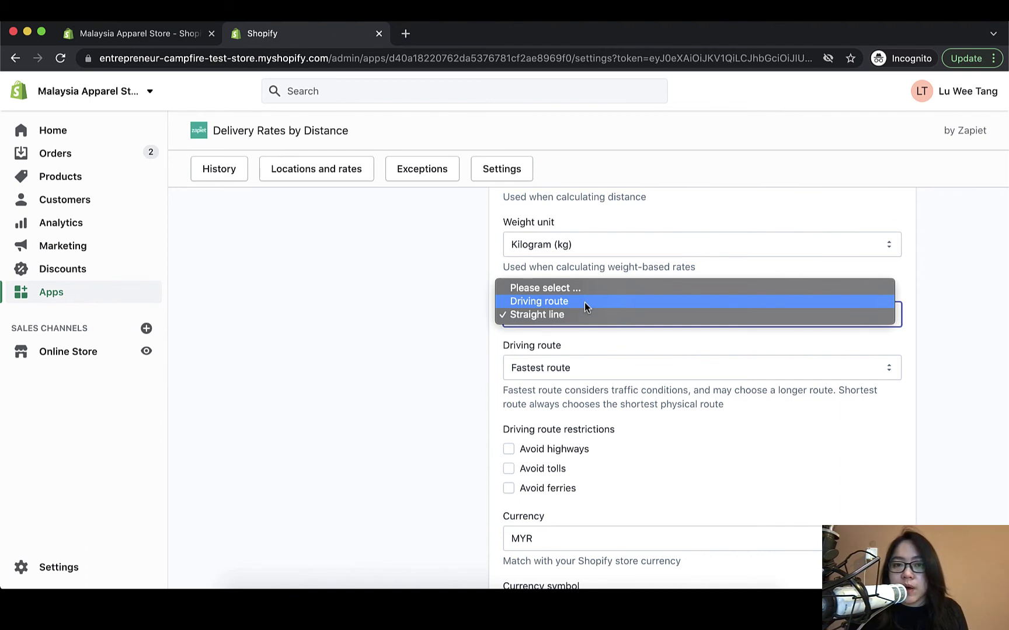
pyautogui.click(408, 333)
pyautogui.scroll(-2, 420, 356)
pyautogui.click(604, 233)
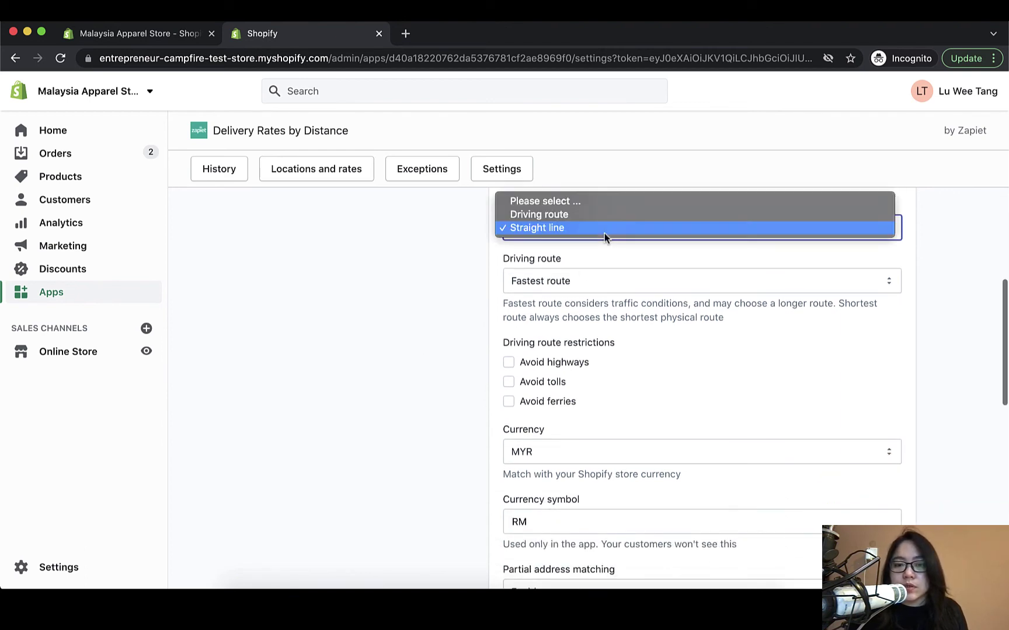
pyautogui.click(604, 248)
pyautogui.click(604, 281)
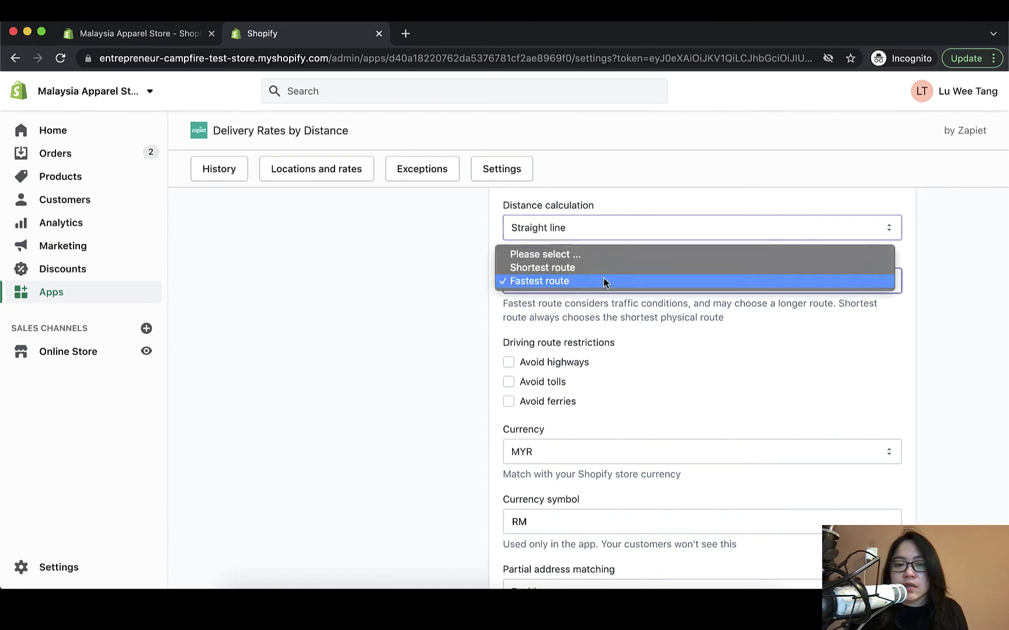
pyautogui.click(314, 288)
# - Review the driving route restrictions, the currency choices and the currency symbol in the general settings
pyautogui.scroll(-2, 483, 322)
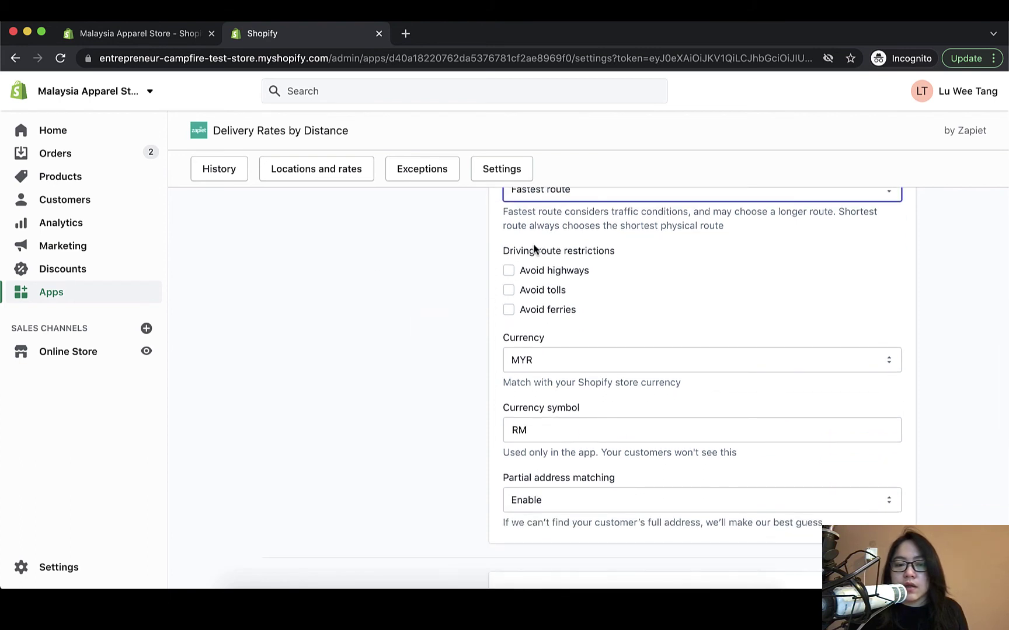
pyautogui.moveTo(494, 251); pyautogui.dragTo(624, 254)
pyautogui.click(624, 256)
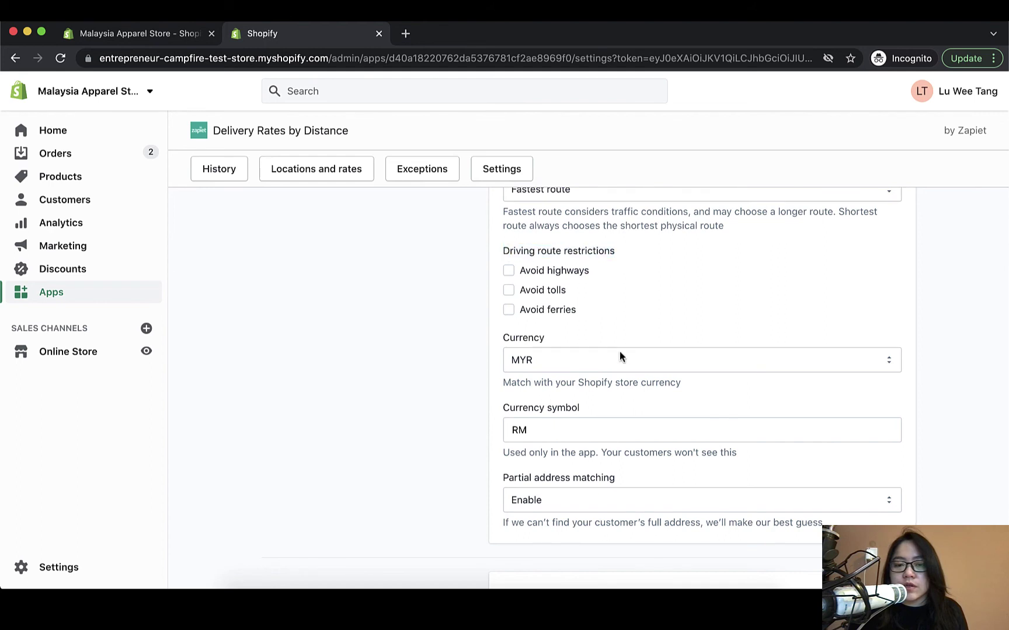
pyautogui.scroll(3, 621, 353)
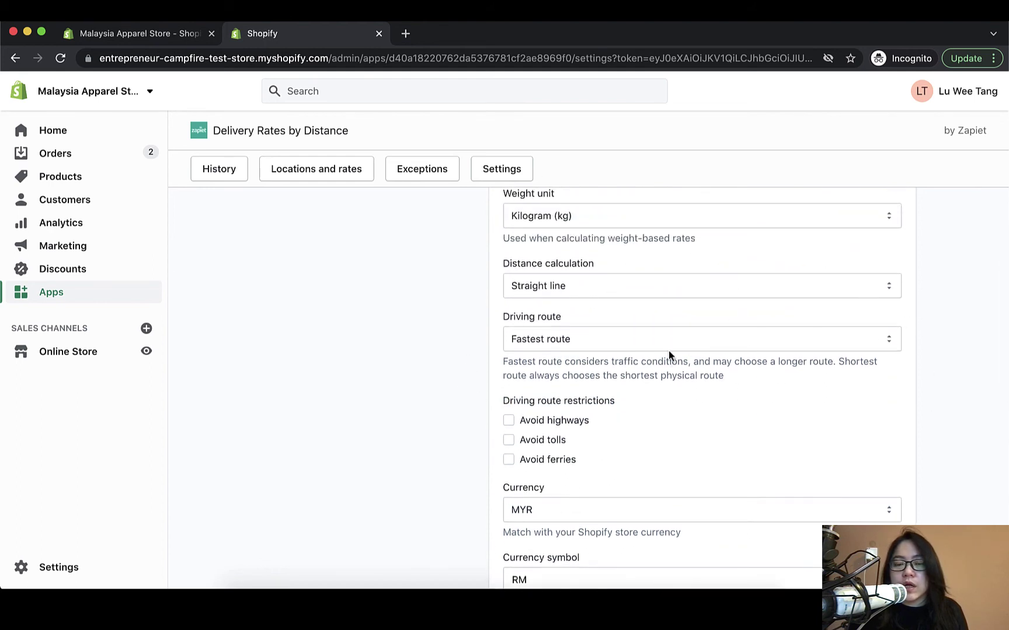
pyautogui.scroll(-3, 677, 379)
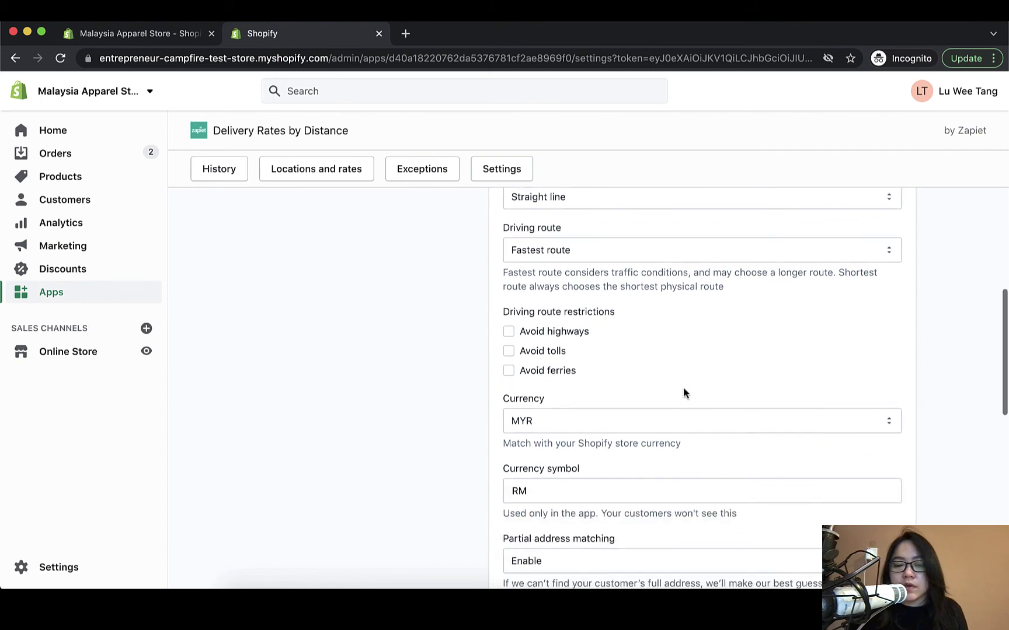
pyautogui.scroll(-3, 683, 387)
pyautogui.click(641, 342)
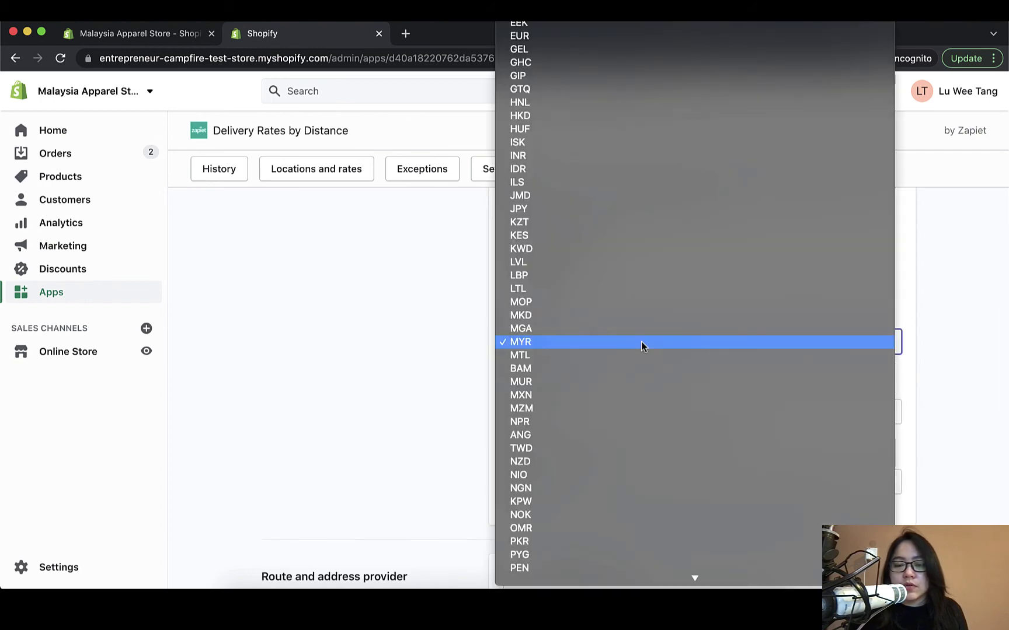
pyautogui.click(337, 352)
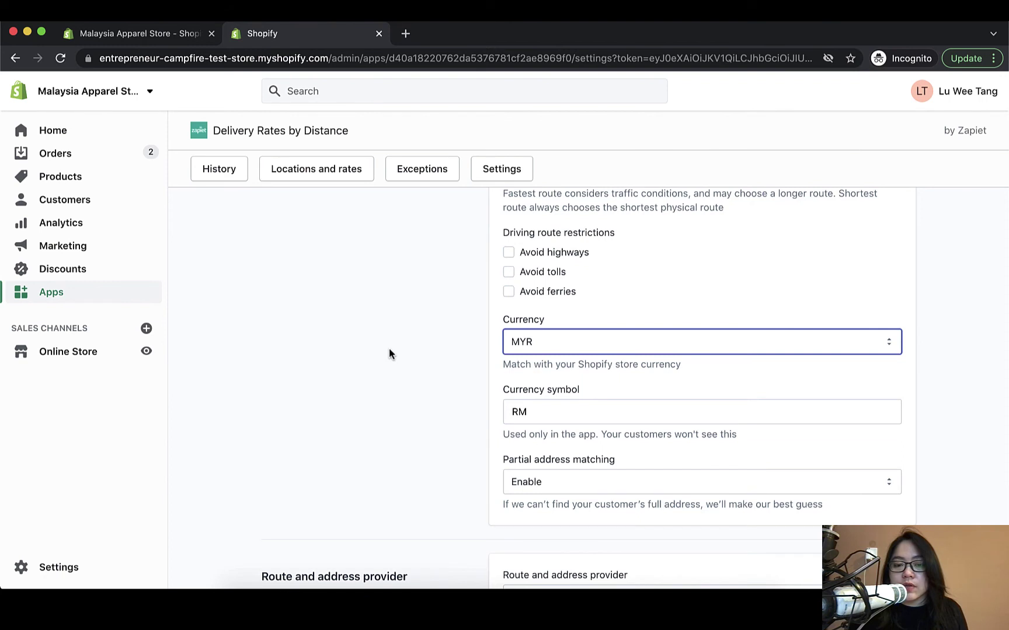
pyautogui.scroll(-3, 408, 350)
pyautogui.click(578, 274)
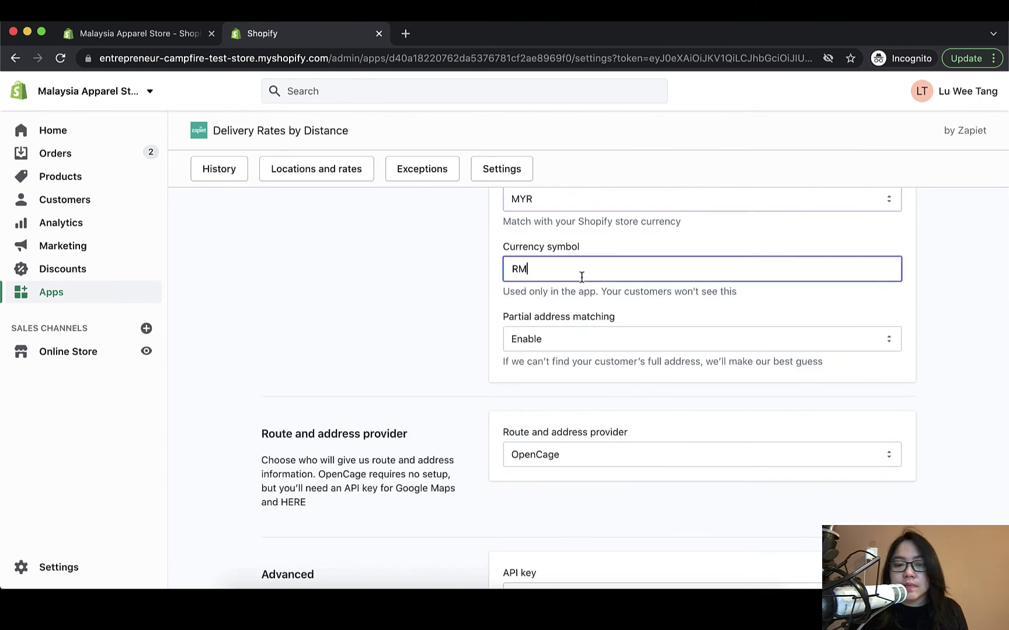
pyautogui.click(578, 328)
pyautogui.scroll(-2, 546, 337)
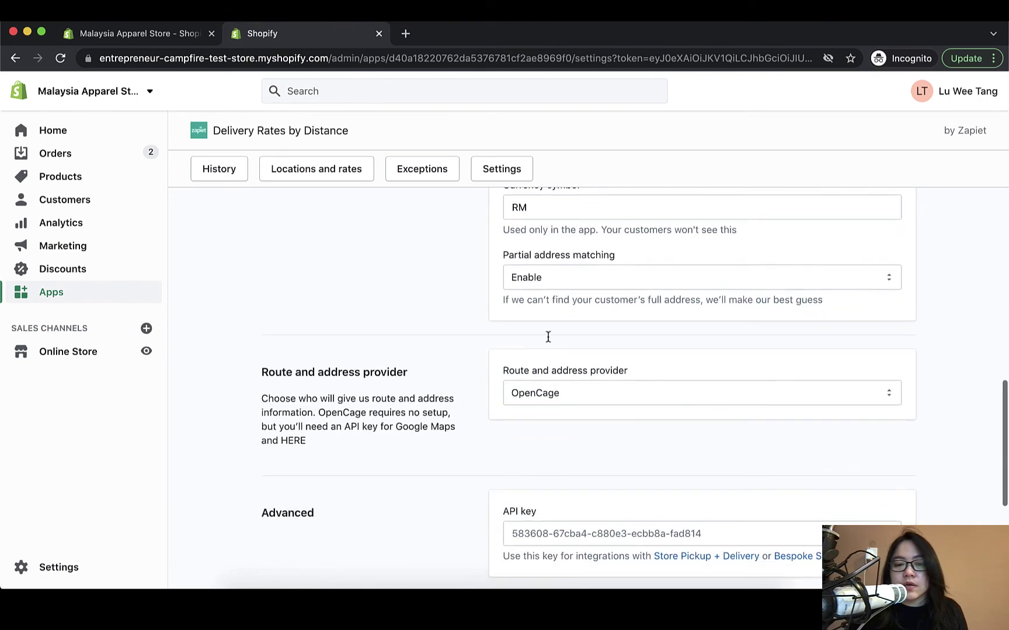
# - Review the partial address matching setting and its explanation, and examine the available route and address providers
pyautogui.click(567, 282)
pyautogui.click(392, 283)
pyautogui.click(539, 308)
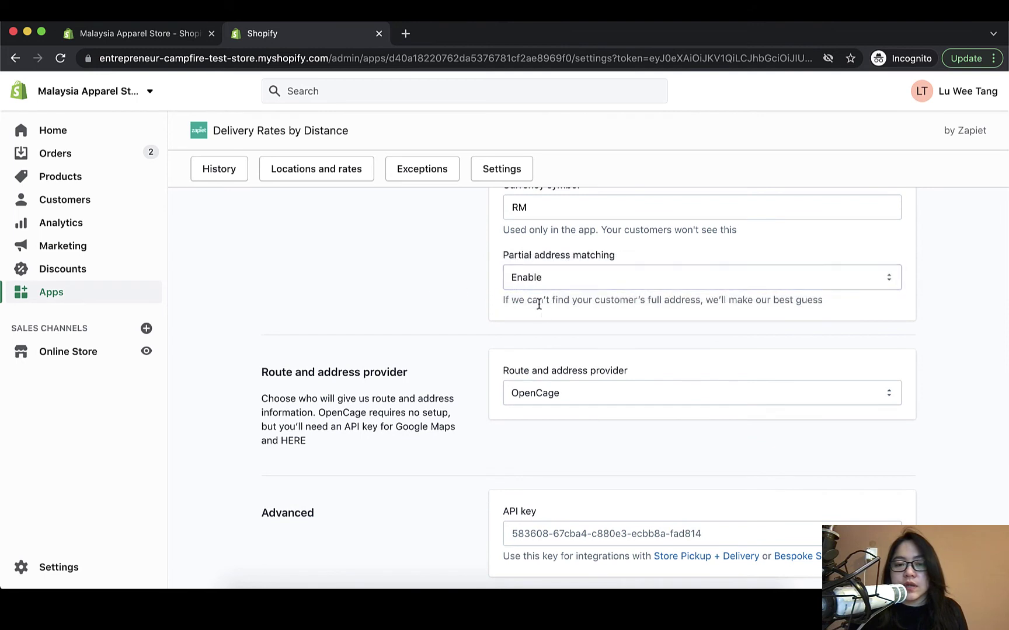
pyautogui.tripleClick(539, 304)
pyautogui.click(629, 302)
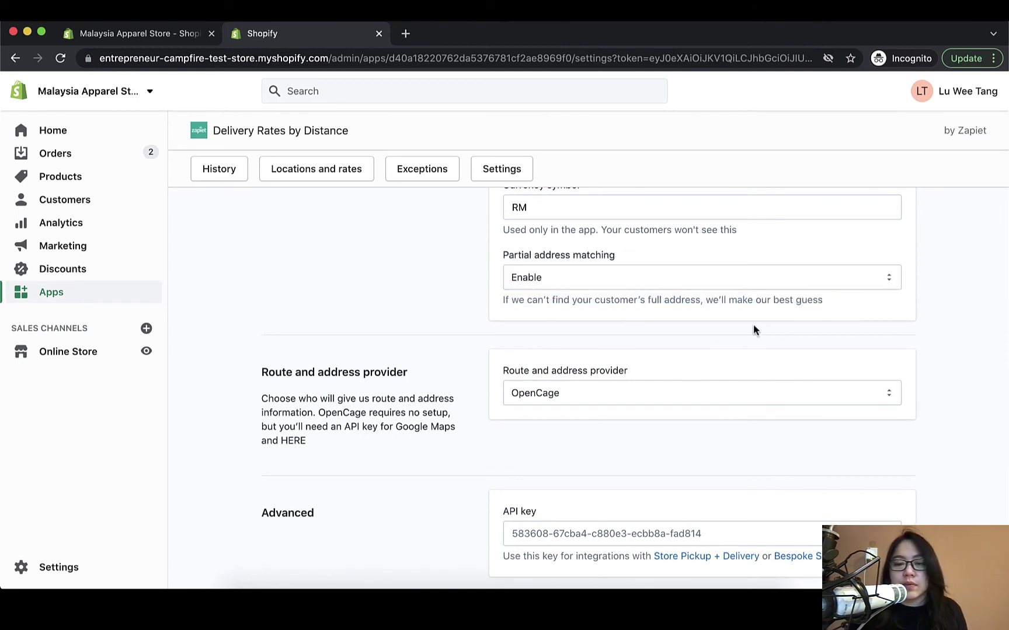
pyautogui.tripleClick(522, 377)
pyautogui.click(580, 370)
pyautogui.click(584, 391)
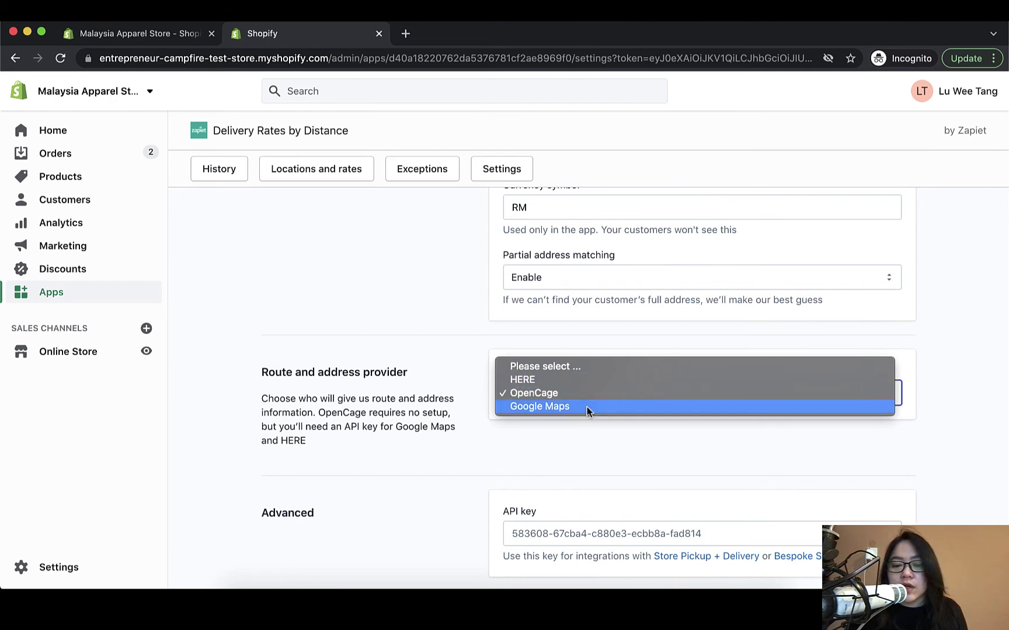
pyautogui.click(586, 463)
# - Review the API key section and examine the options for enabling the Store Pickup + Delivery integration
pyautogui.scroll(-3, 586, 463)
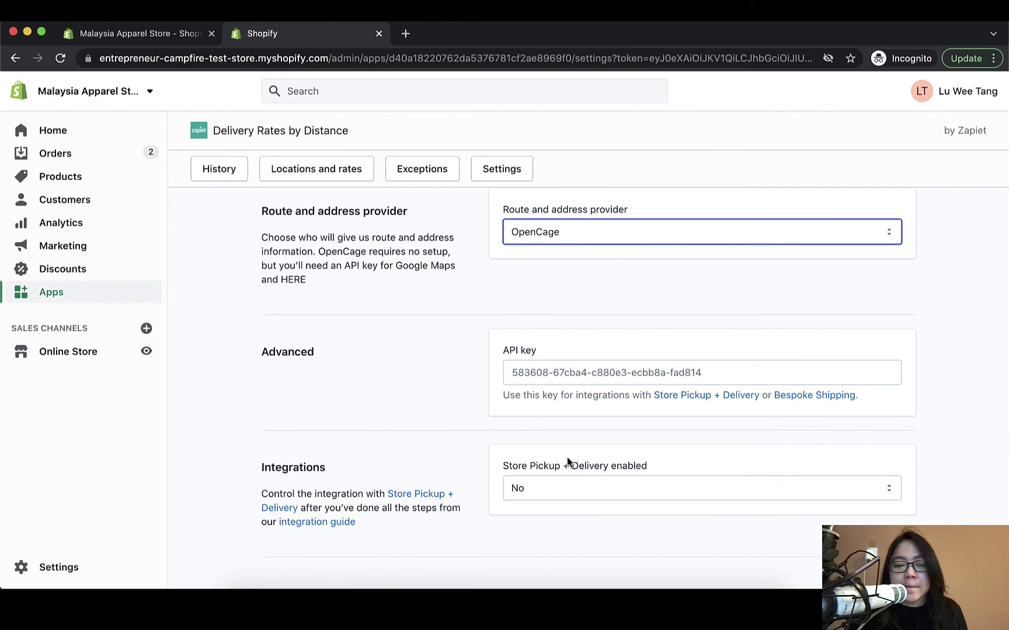
pyautogui.moveTo(263, 467); pyautogui.dragTo(373, 467)
pyautogui.click(373, 467)
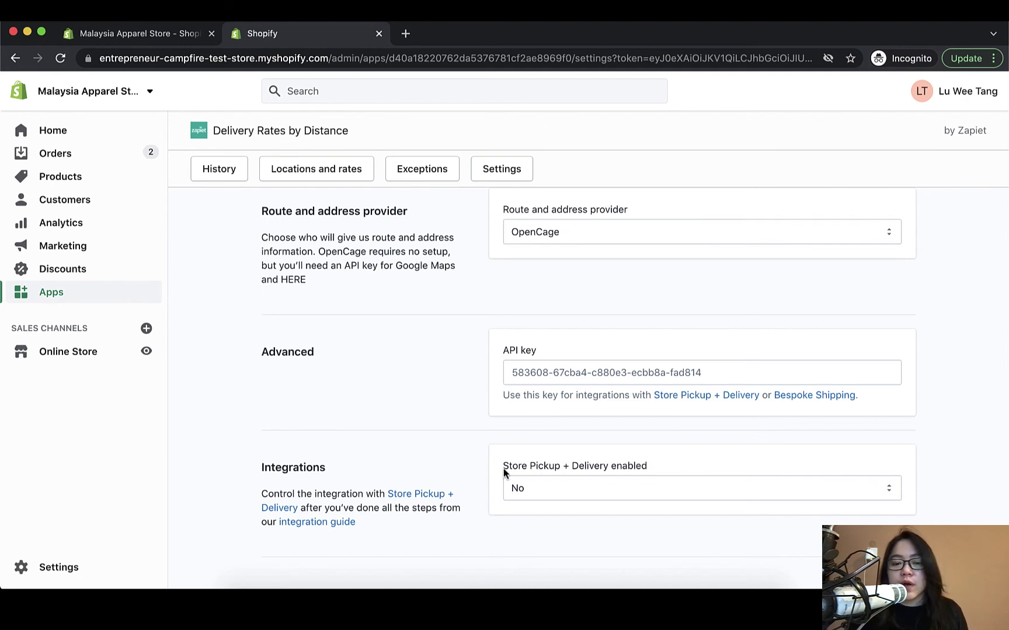
pyautogui.doubleClick(520, 467)
pyautogui.moveTo(521, 470); pyautogui.dragTo(621, 473)
pyautogui.click(622, 486)
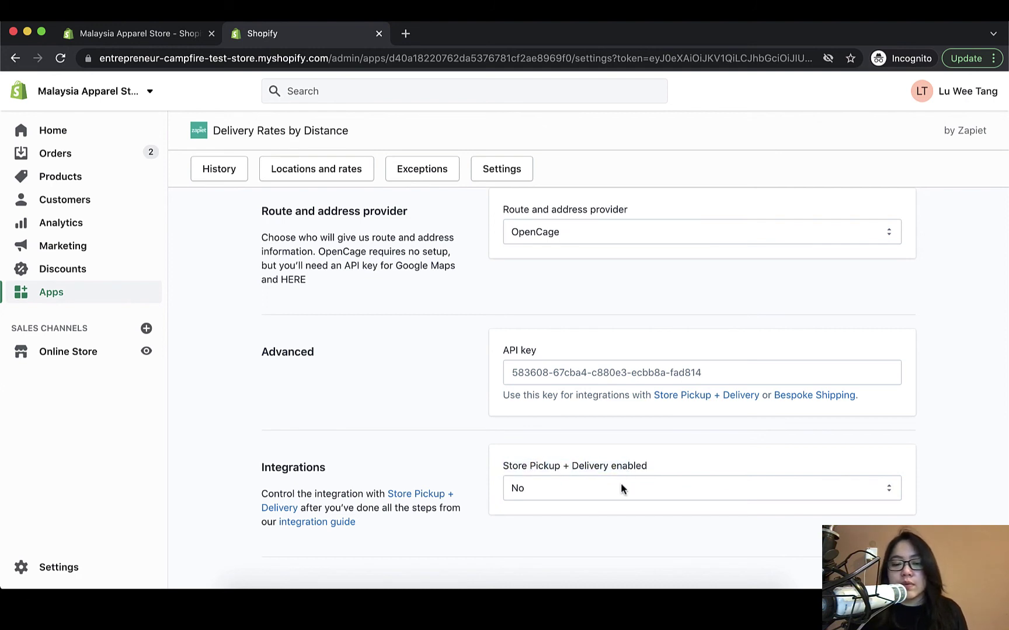
pyautogui.click(622, 474)
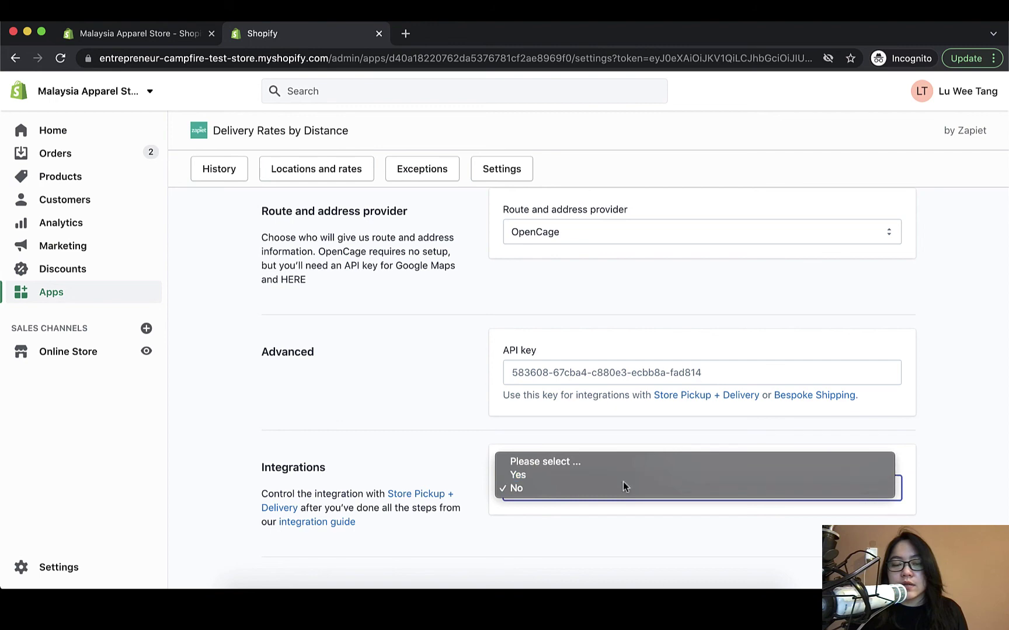
pyautogui.click(650, 530)
pyautogui.scroll(-3, 649, 532)
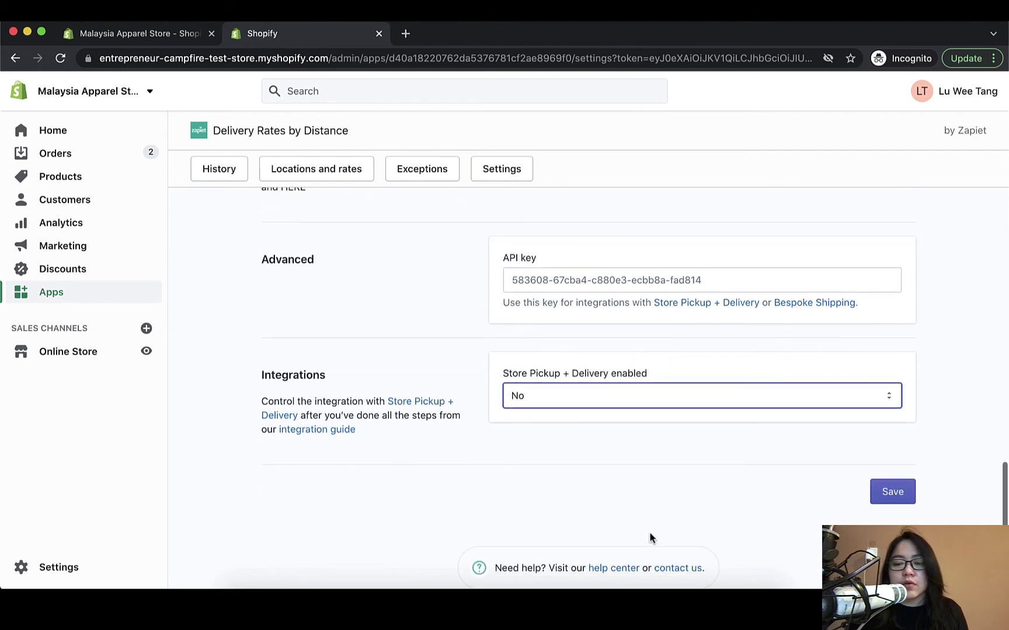
pyautogui.click(915, 492)
pyautogui.scroll(-15, 936, 472)
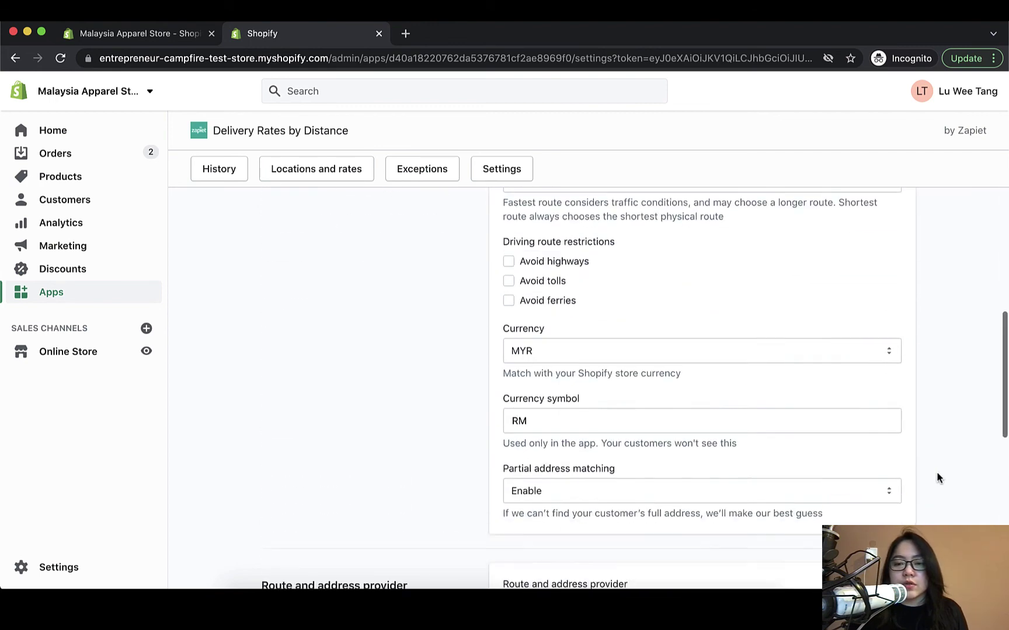
pyautogui.click(893, 492)
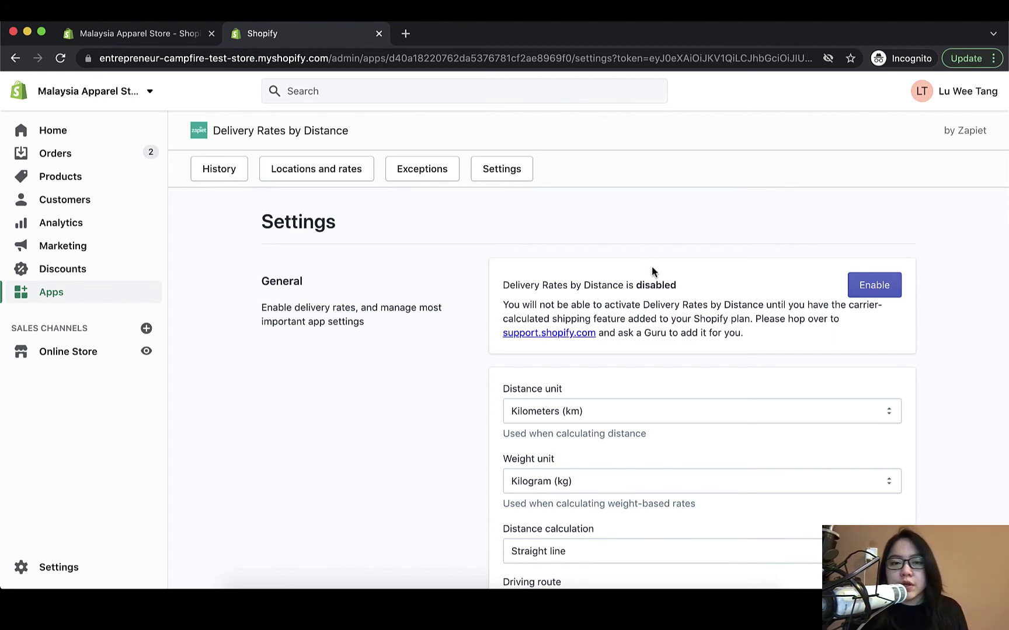
# - Open the existing Kuala Lumpur override from the app's exceptions and review its exception name
pyautogui.click(419, 175)
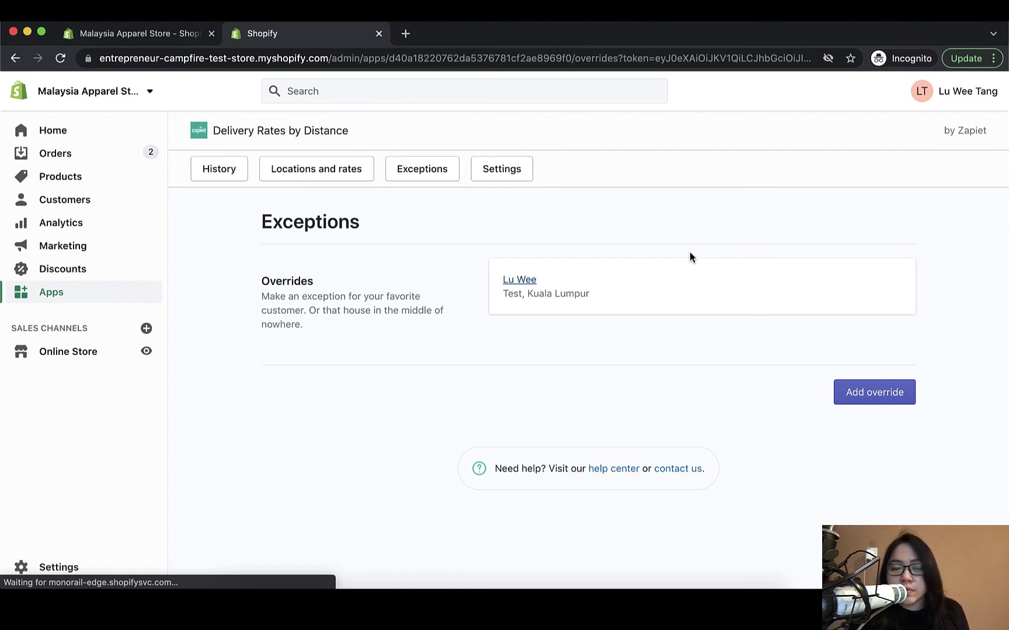
pyautogui.click(525, 280)
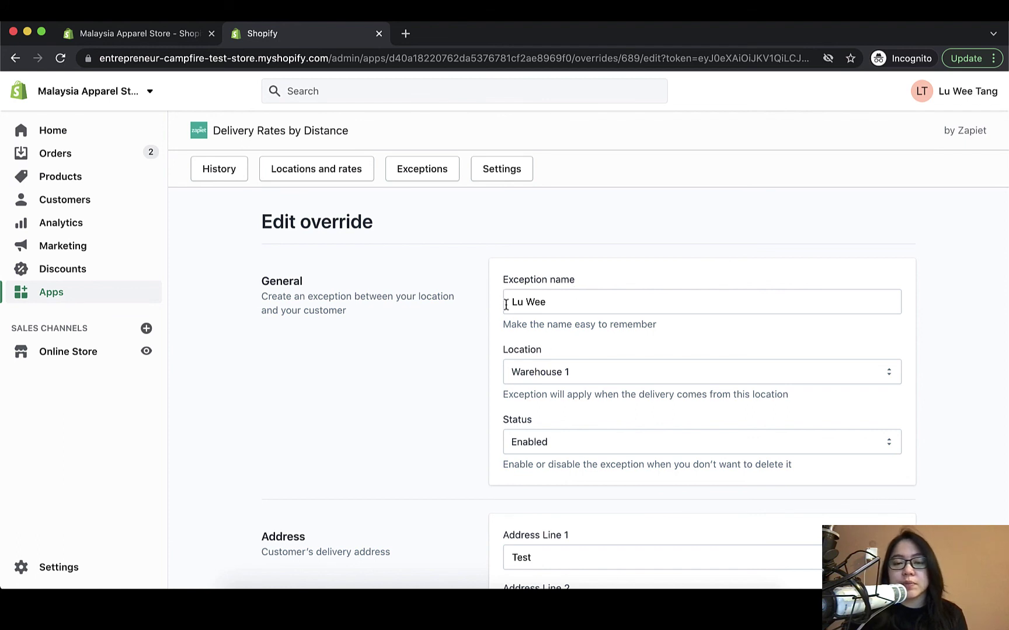
pyautogui.moveTo(509, 296); pyautogui.dragTo(617, 306)
pyautogui.click(619, 307)
pyautogui.click(623, 322)
pyautogui.scroll(-2, 626, 338)
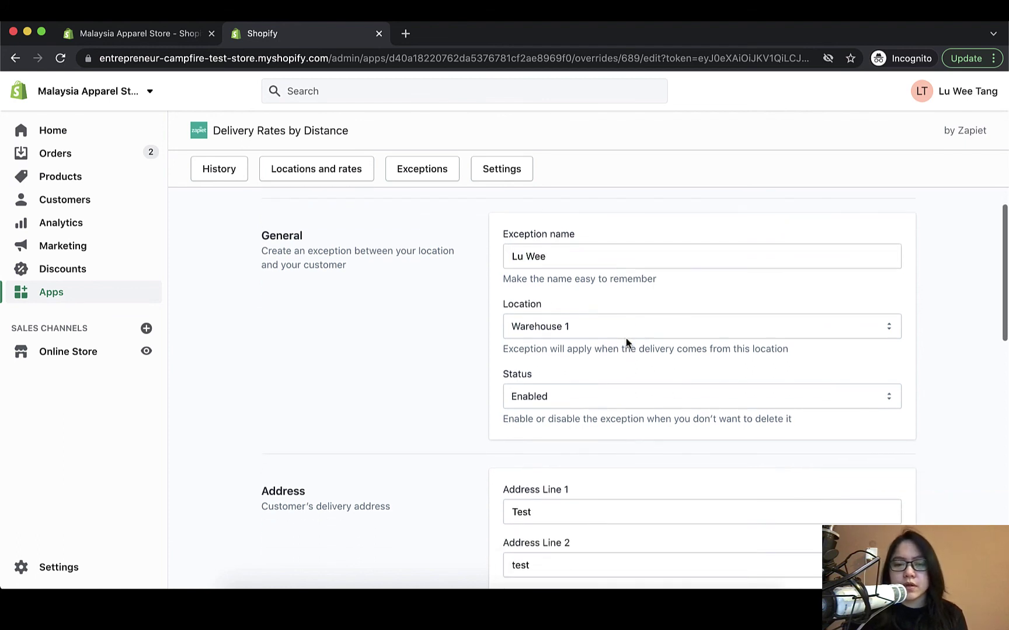
# - Examine the override's location choices, keeping Warehouse 1, and review its status setting
pyautogui.click(534, 318)
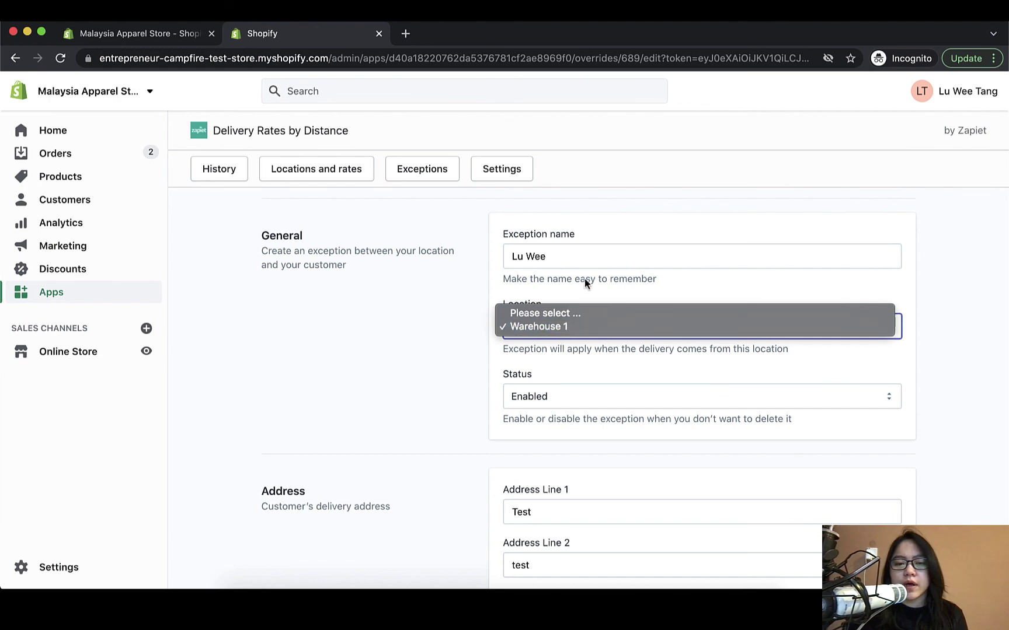
pyautogui.click(560, 328)
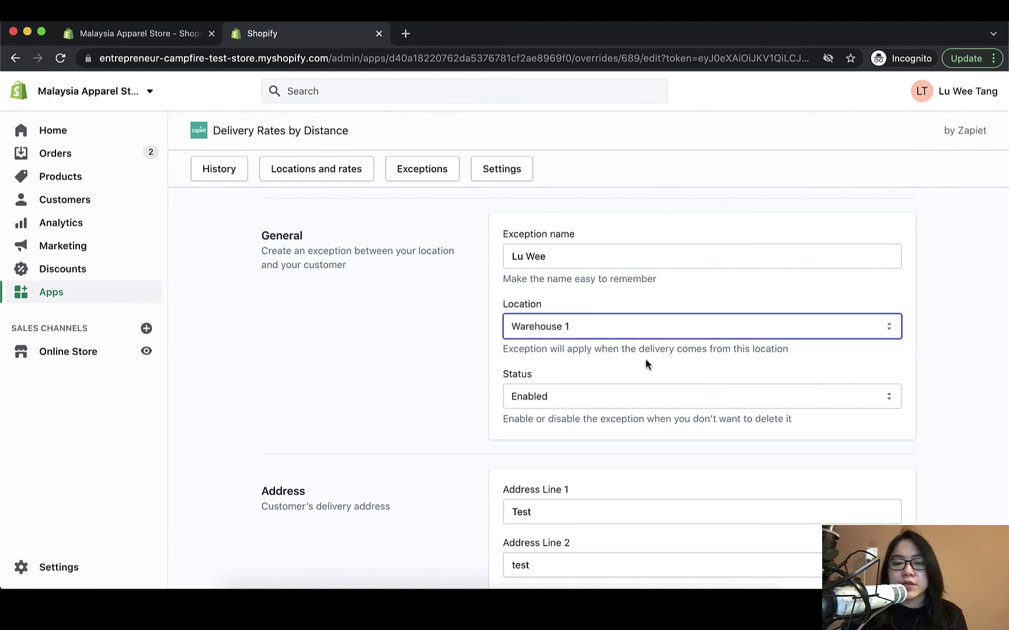
pyautogui.scroll(-3, 647, 358)
pyautogui.click(555, 331)
pyautogui.click(522, 330)
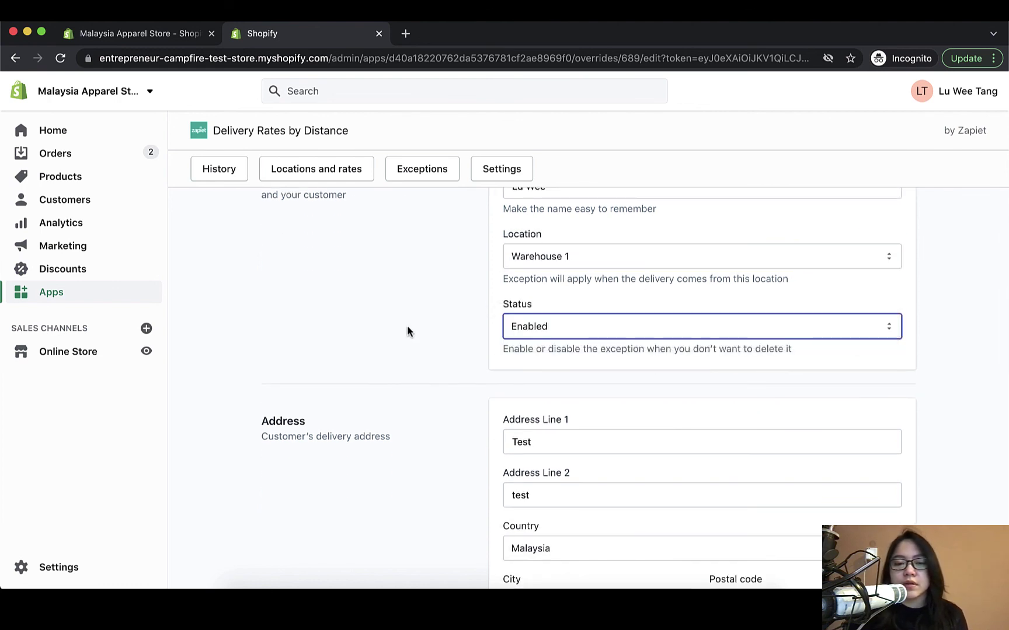
# - Review the override's customer delivery address fields and its rate name and description fields
pyautogui.scroll(-10, 406, 331)
pyautogui.scroll(2, 514, 320)
pyautogui.click(544, 264)
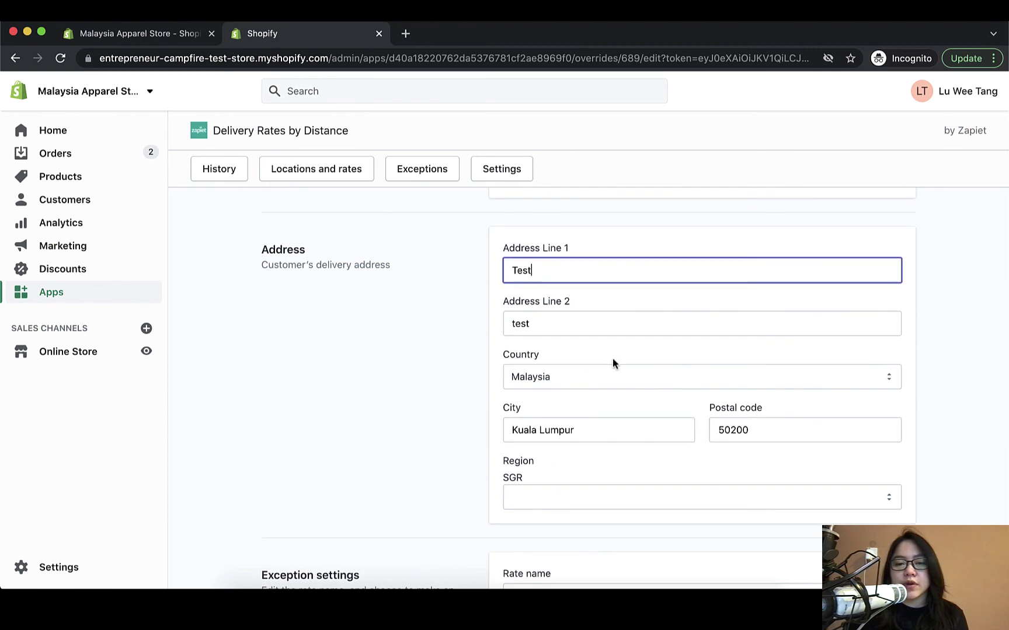
pyautogui.click(621, 324)
pyautogui.click(651, 393)
pyautogui.scroll(-8, 649, 401)
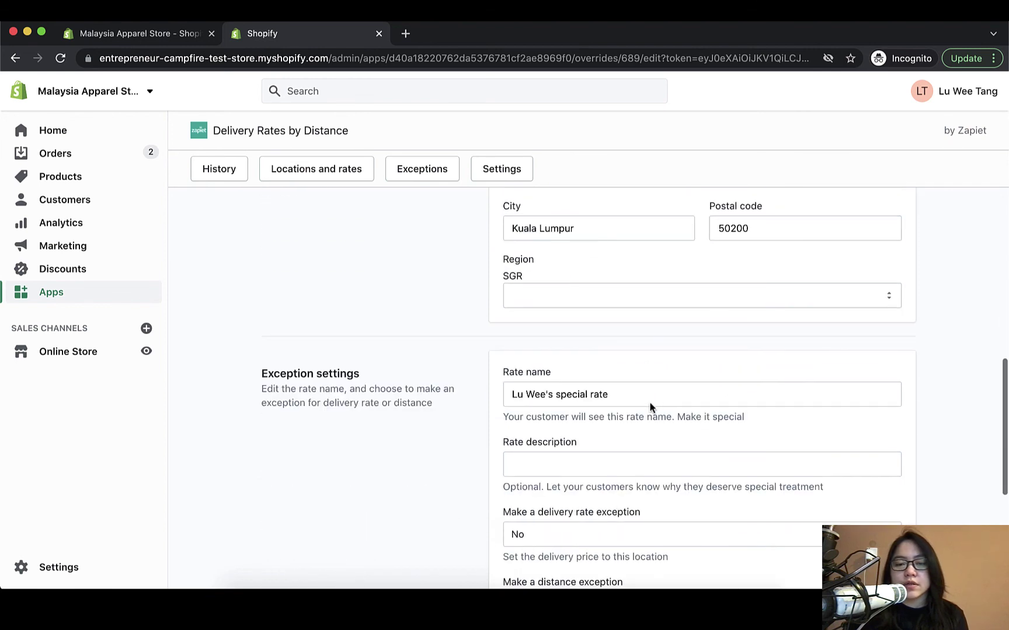
pyautogui.scroll(-4, 638, 391)
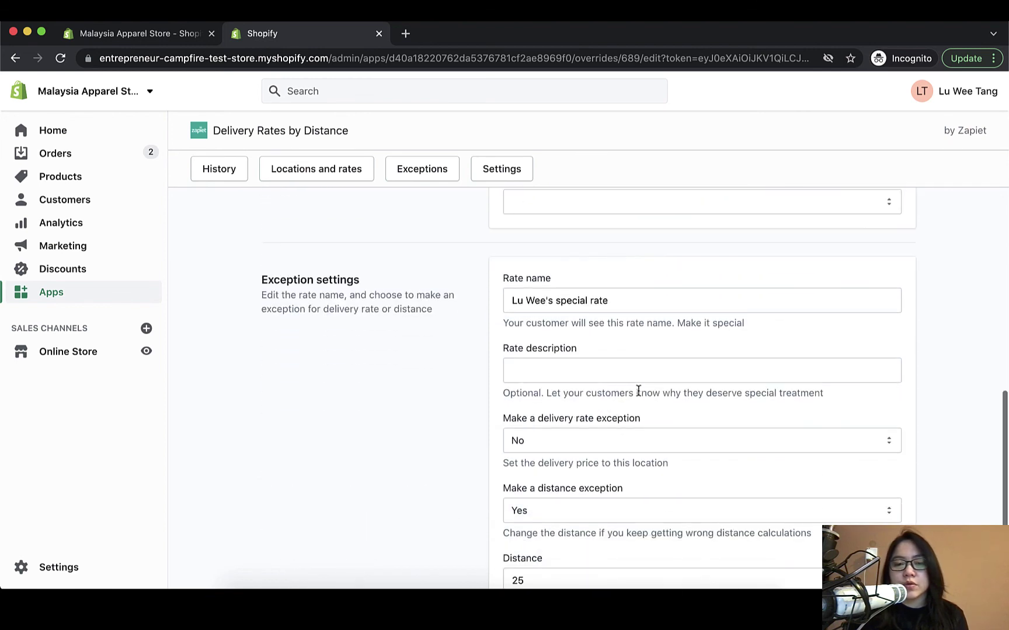
# - Go over the whole override again, from the general details to the delivery rate and distance exception settings
pyautogui.scroll(15, 633, 390)
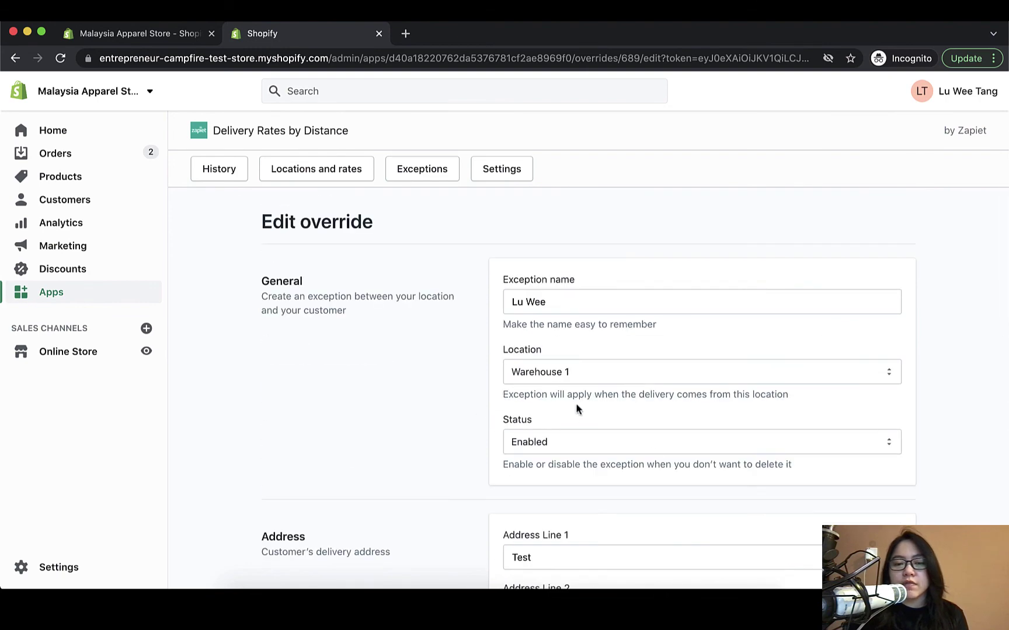
pyautogui.scroll(-6, 675, 344)
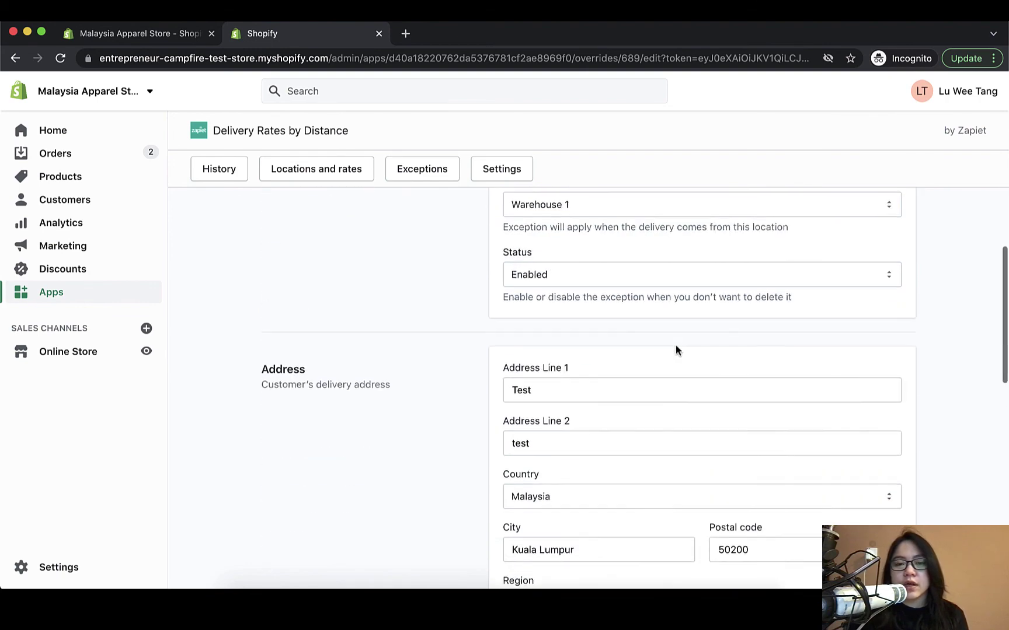
pyautogui.scroll(3, 675, 344)
pyautogui.scroll(-4, 676, 350)
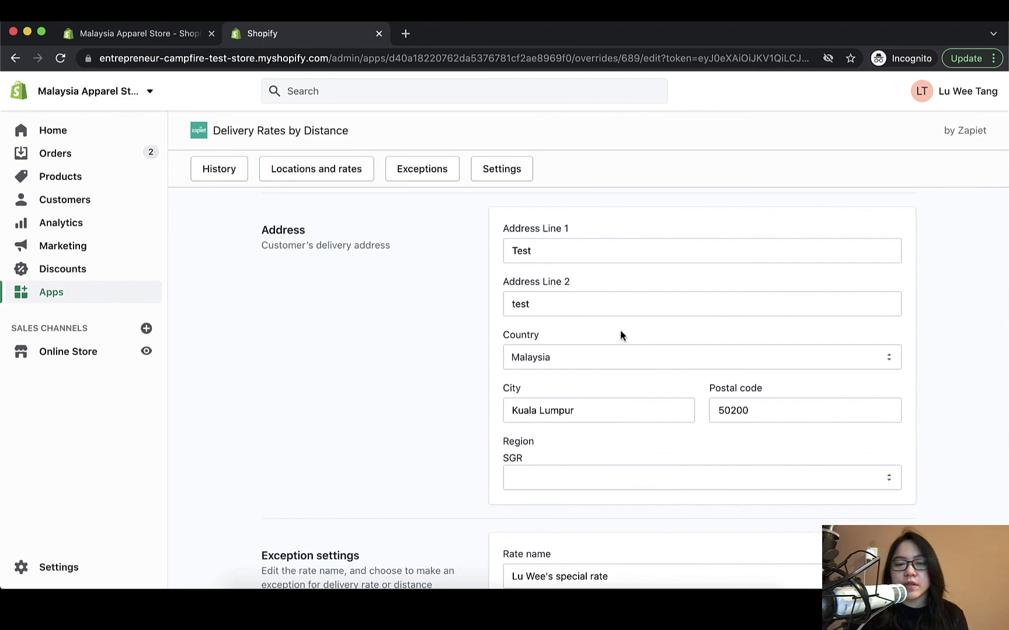
pyautogui.scroll(-6, 620, 329)
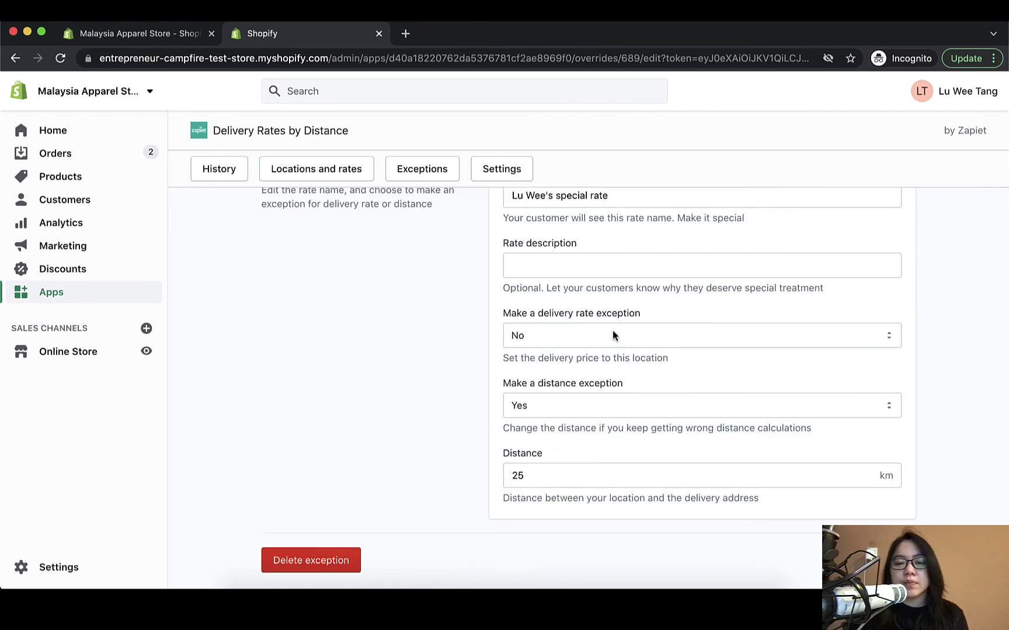
pyautogui.scroll(1, 615, 330)
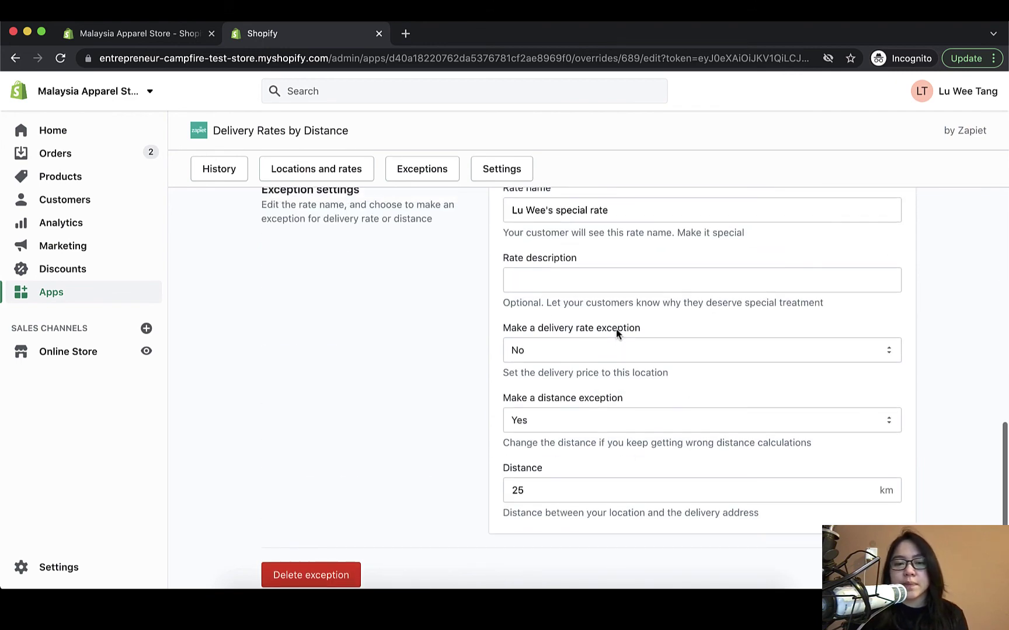
# - Turn on the override's delivery rate exception, set its delivery price to RM 15 and save the changes
pyautogui.click(613, 358)
pyautogui.scroll(-1, 613, 368)
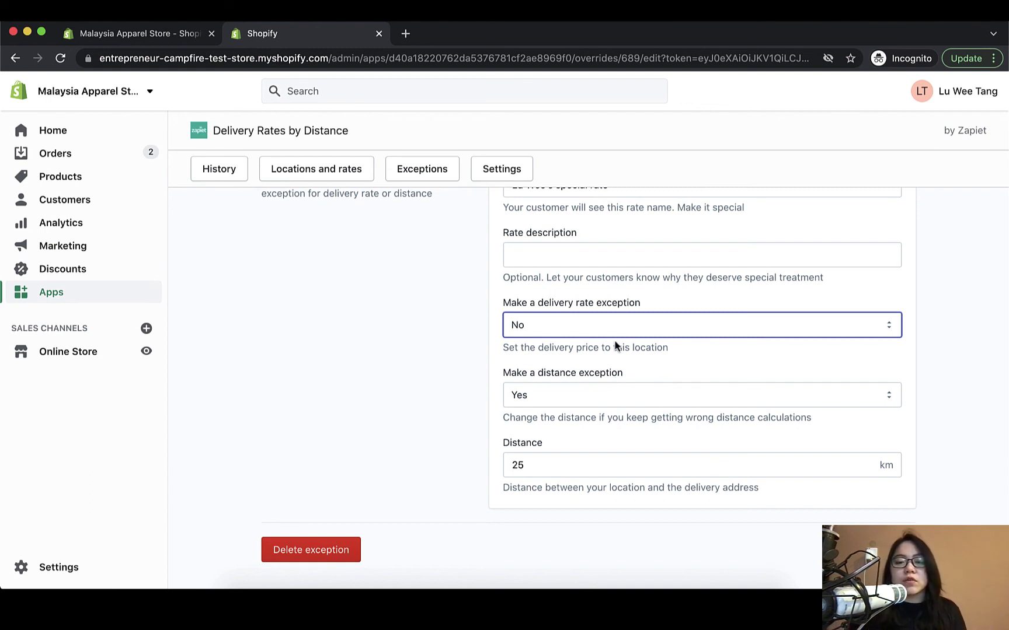
pyautogui.click(616, 324)
pyautogui.click(615, 312)
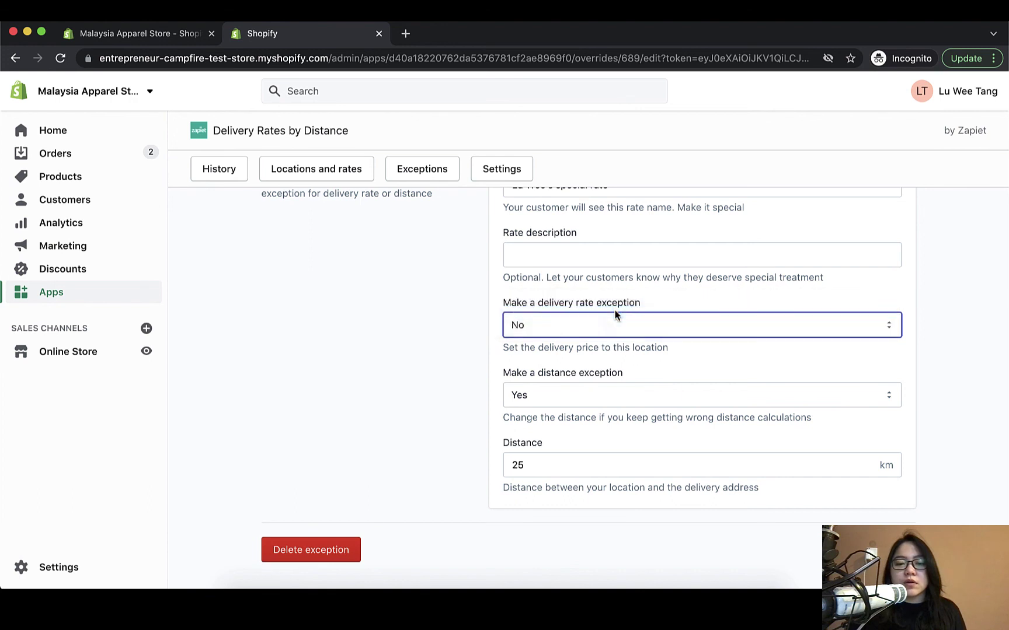
pyautogui.doubleClick(550, 425)
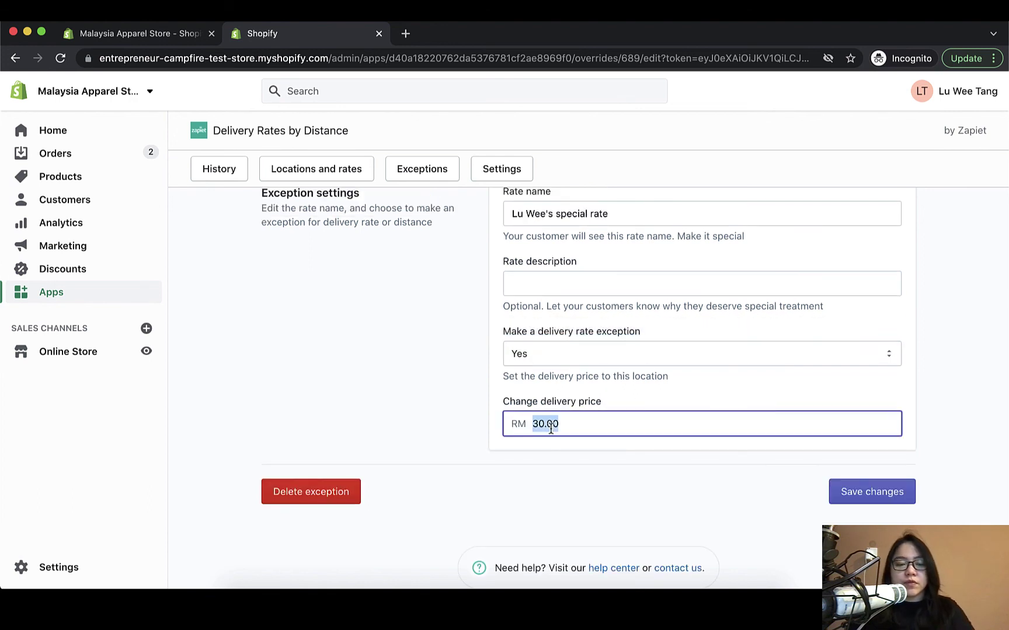
pyautogui.write('15')
pyautogui.click(597, 472)
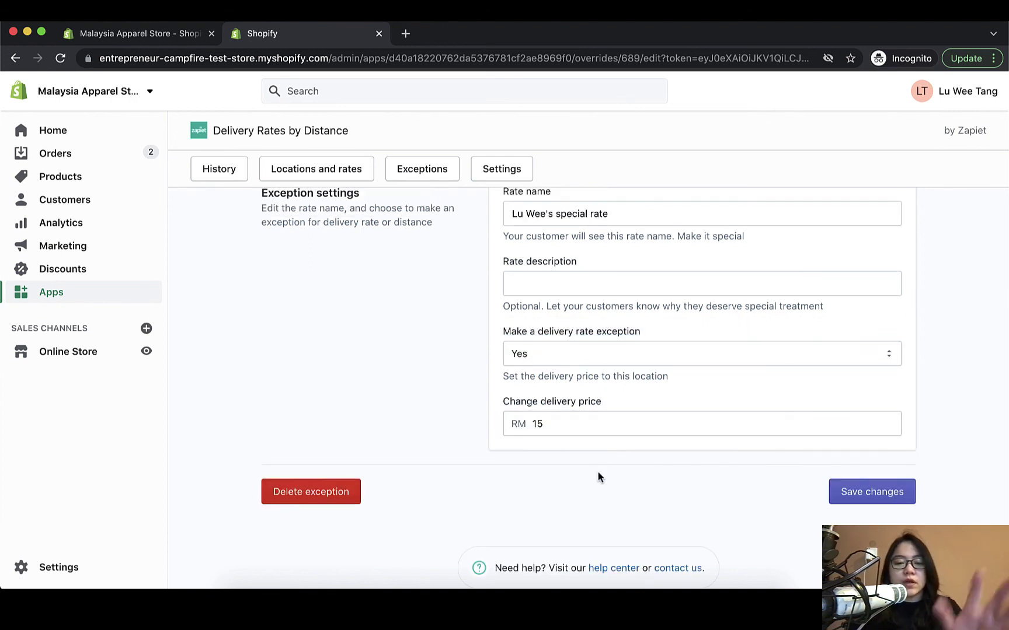
pyautogui.click(898, 490)
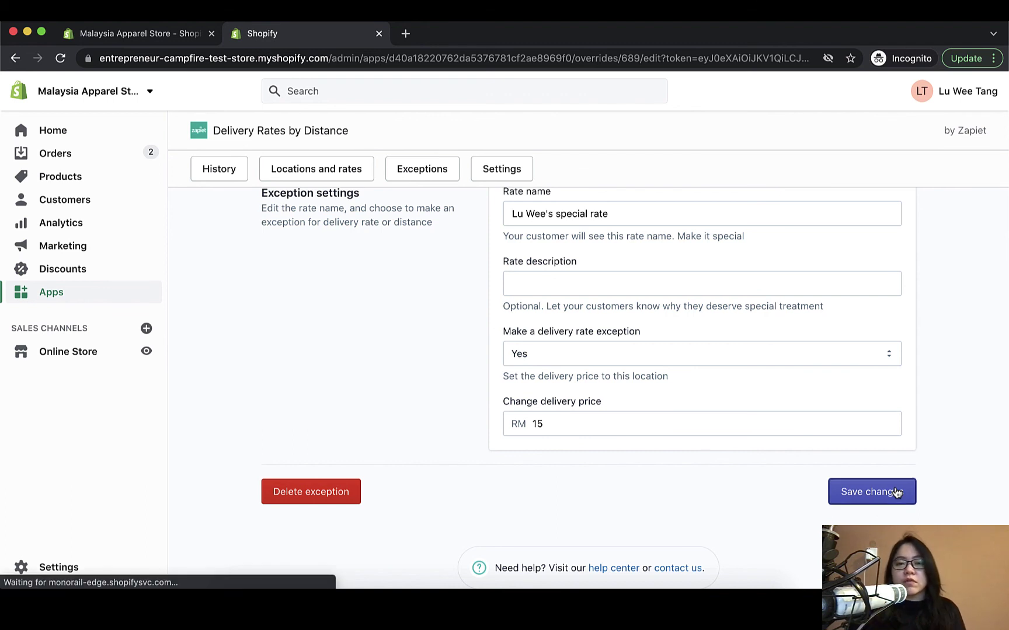